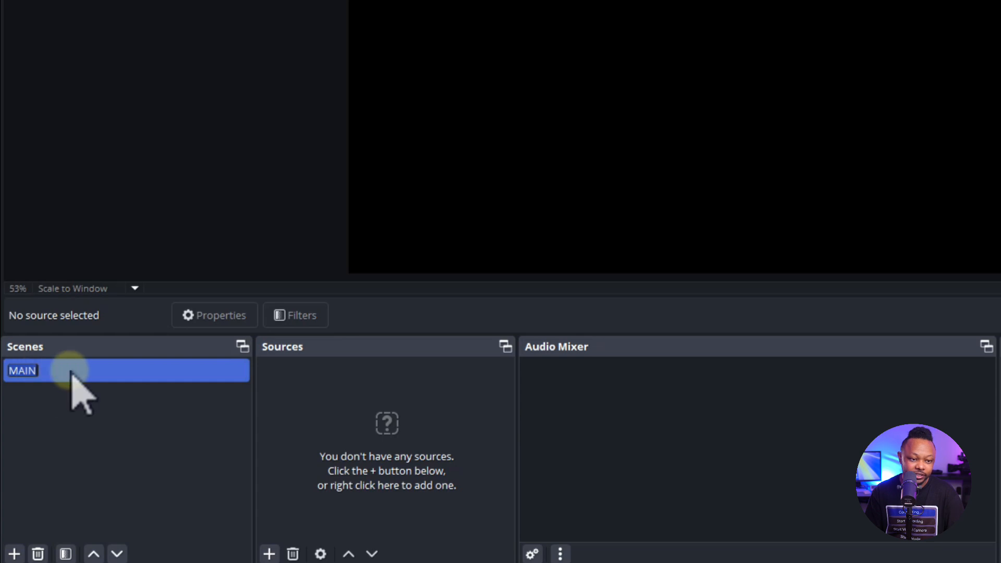
# Add a Video Capture Device source named Webcam to the MAIN scene, using the OBSBOT Meet 2 StreamCamera as its device
pyautogui.click(269, 554)
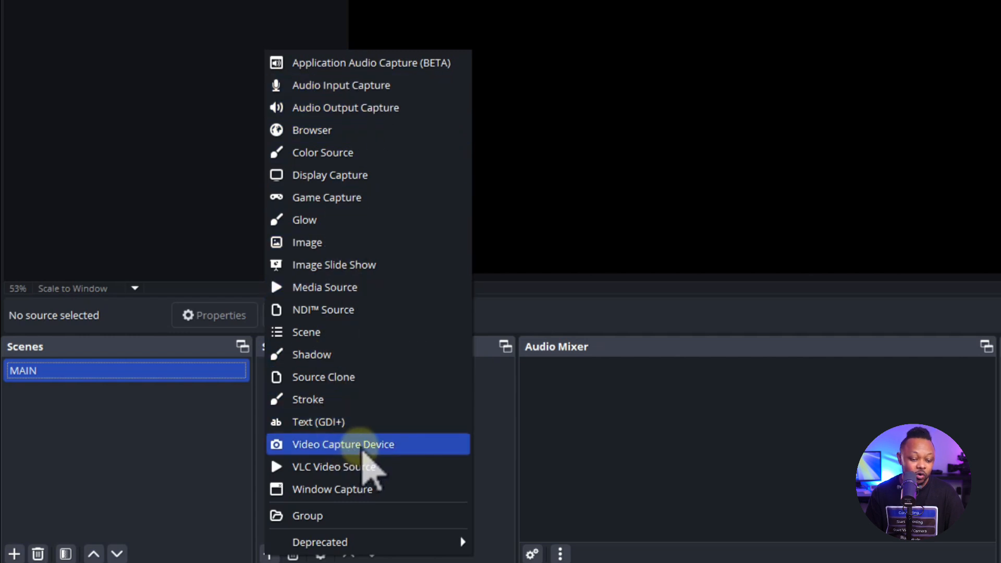
pyautogui.click(363, 452)
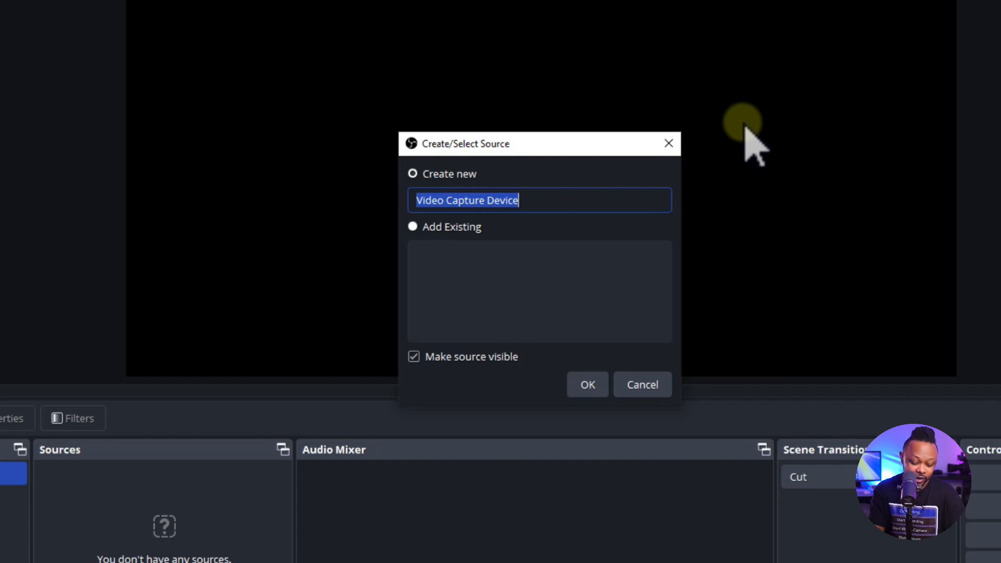
pyautogui.press('BackSpace')
pyautogui.write('bcam')
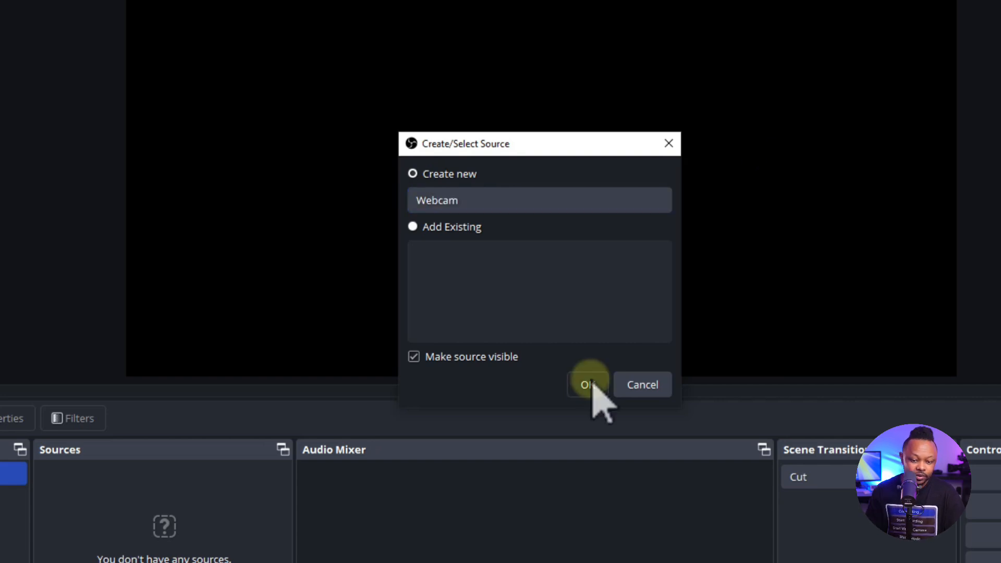
pyautogui.click(588, 385)
pyautogui.click(401, 95)
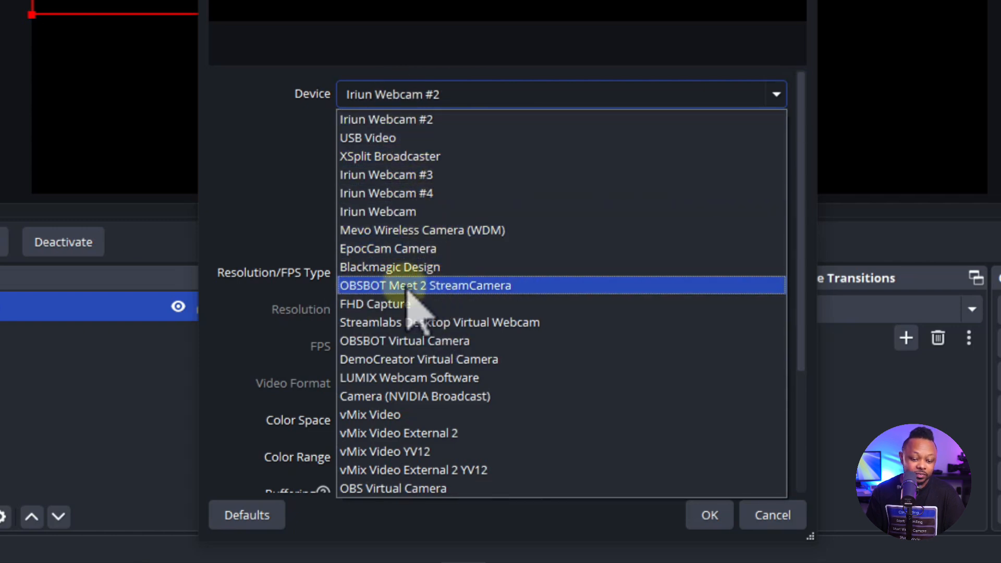
pyautogui.click(437, 307)
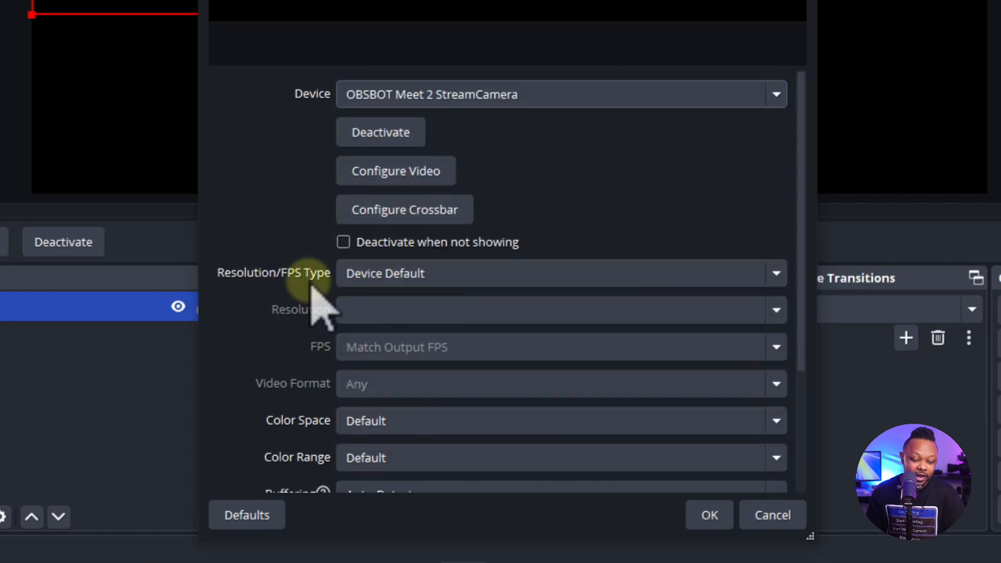
# Set the webcam's resolution/FPS type to Custom with 1920x1080 at 30 FPS, and accept the source properties
pyautogui.click(386, 273)
pyautogui.click(368, 317)
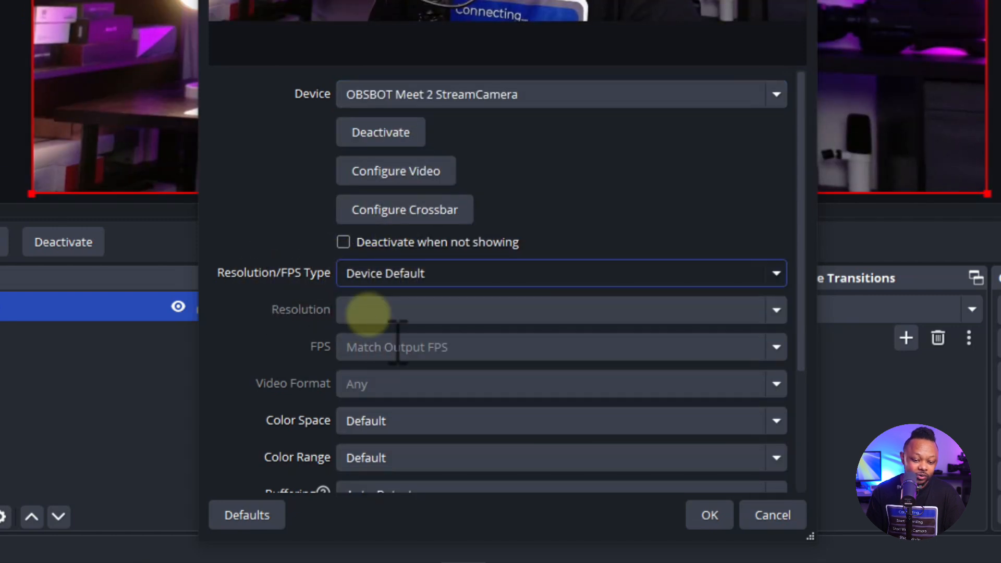
pyautogui.click(775, 312)
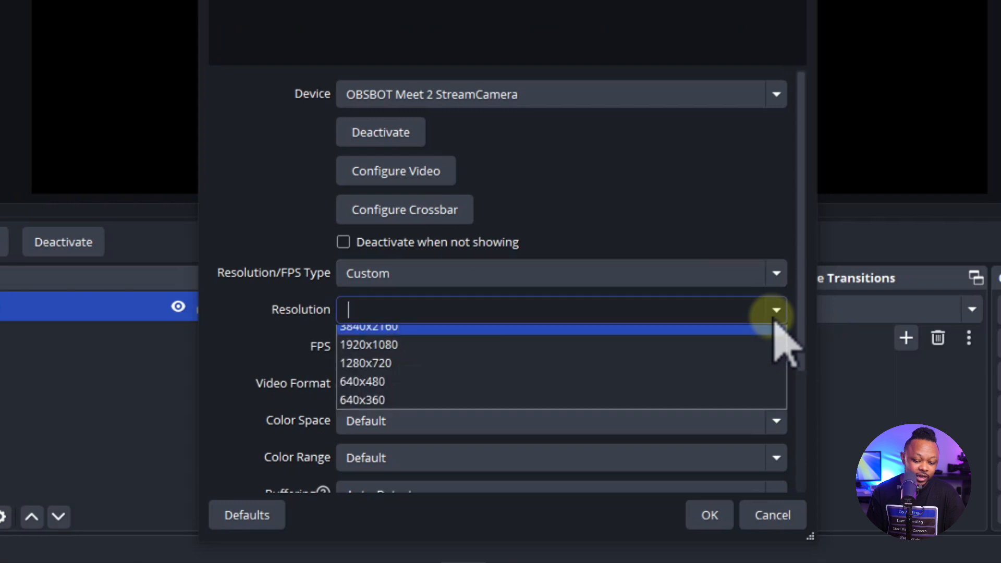
pyautogui.click(380, 354)
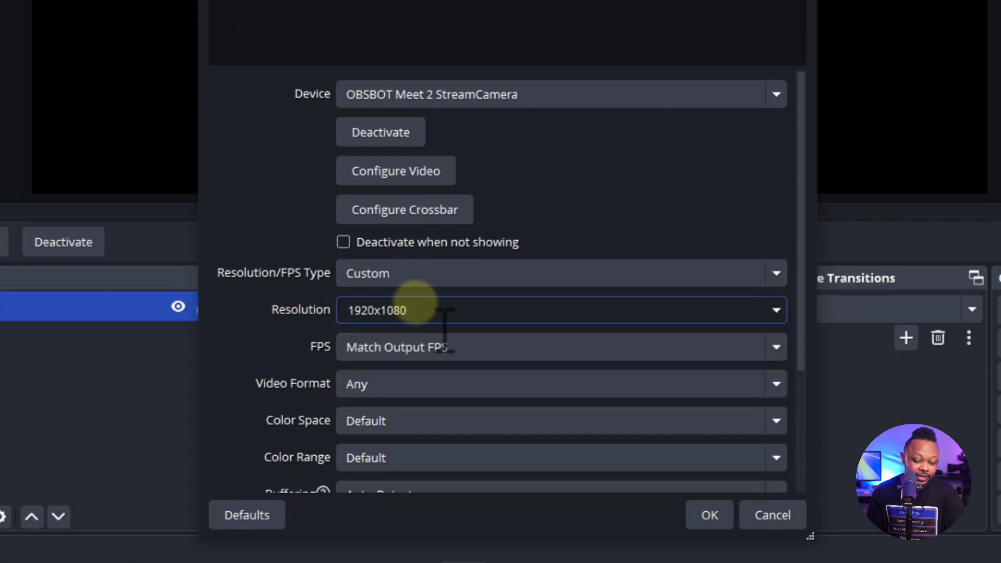
pyautogui.click(394, 347)
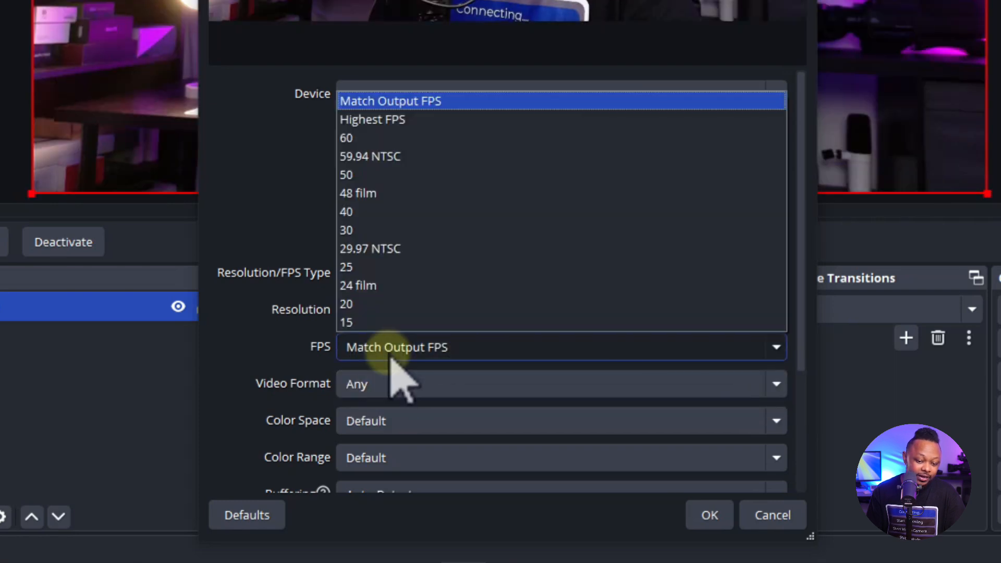
pyautogui.click(372, 230)
pyautogui.scroll(-3, 803, 464)
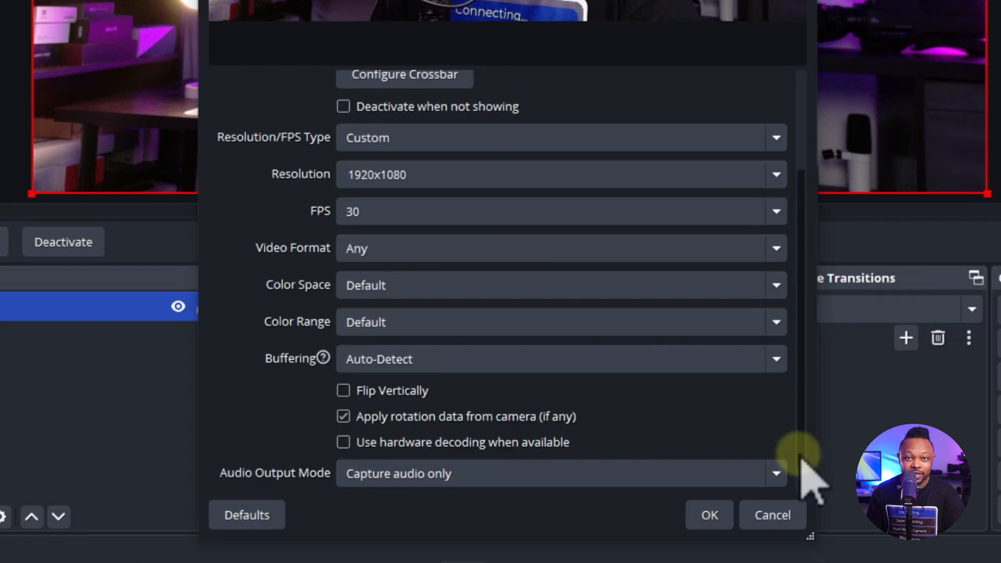
pyautogui.scroll(-1, 810, 480)
pyautogui.click(708, 515)
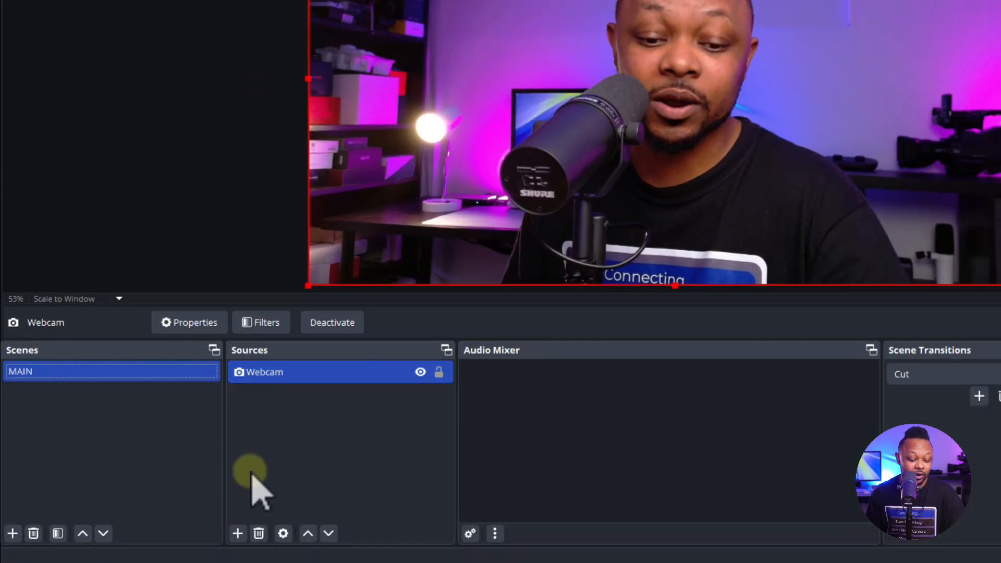
# Add an Audio Input Capture source named Mic that uses Microphone (RODECaster Duo Main Stereo)
pyautogui.click(238, 533)
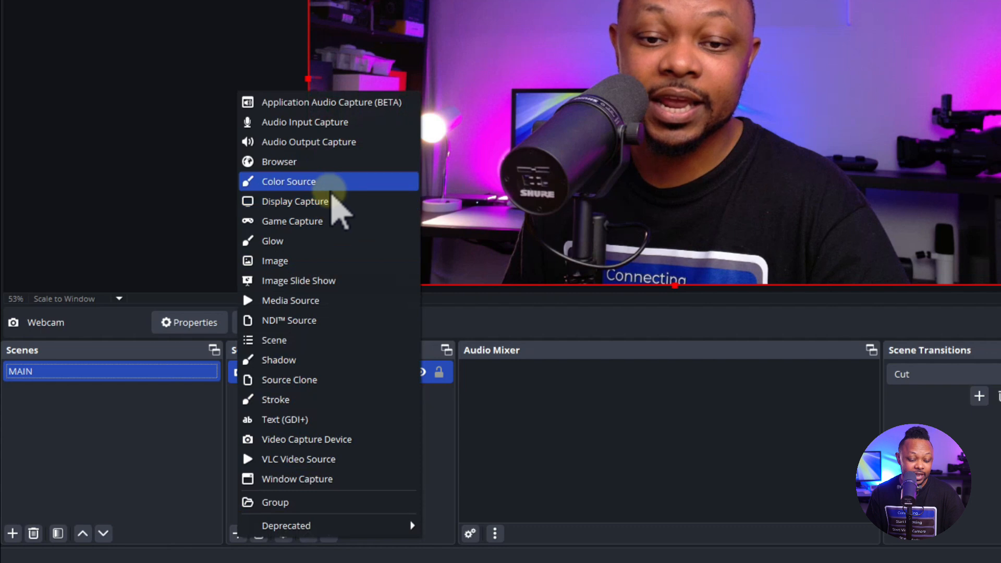
pyautogui.click(330, 127)
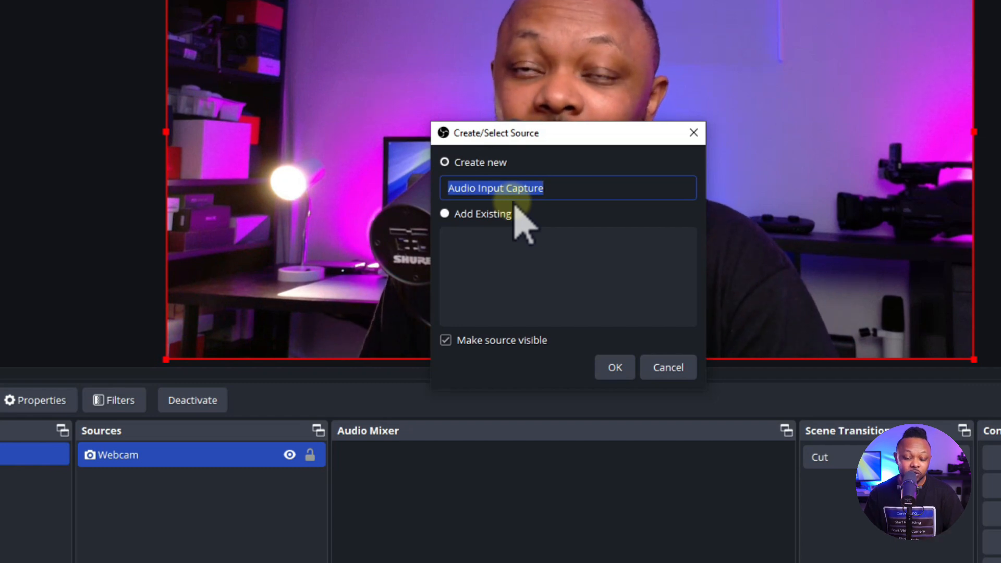
pyautogui.write('Mic')
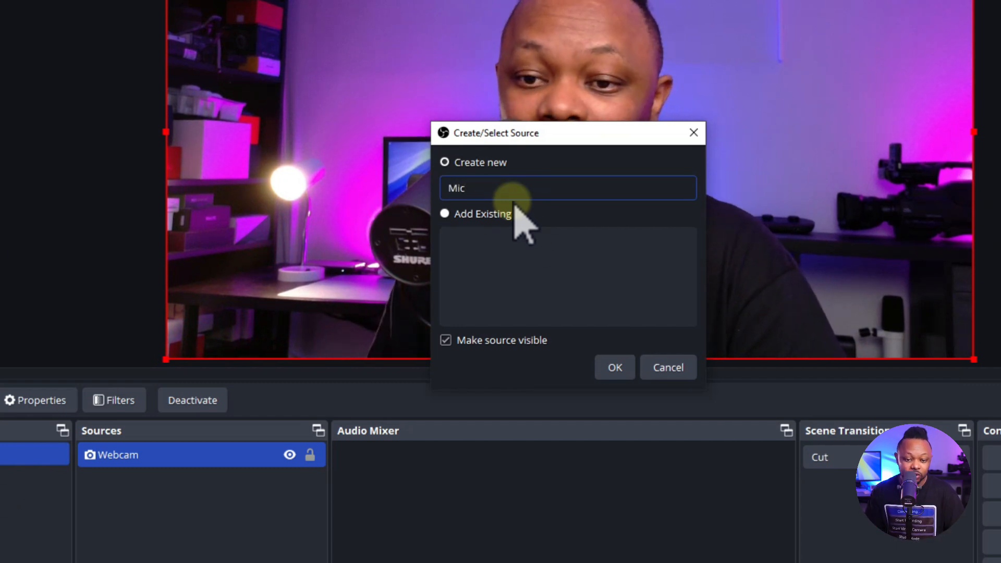
pyautogui.click(629, 369)
pyautogui.click(471, 62)
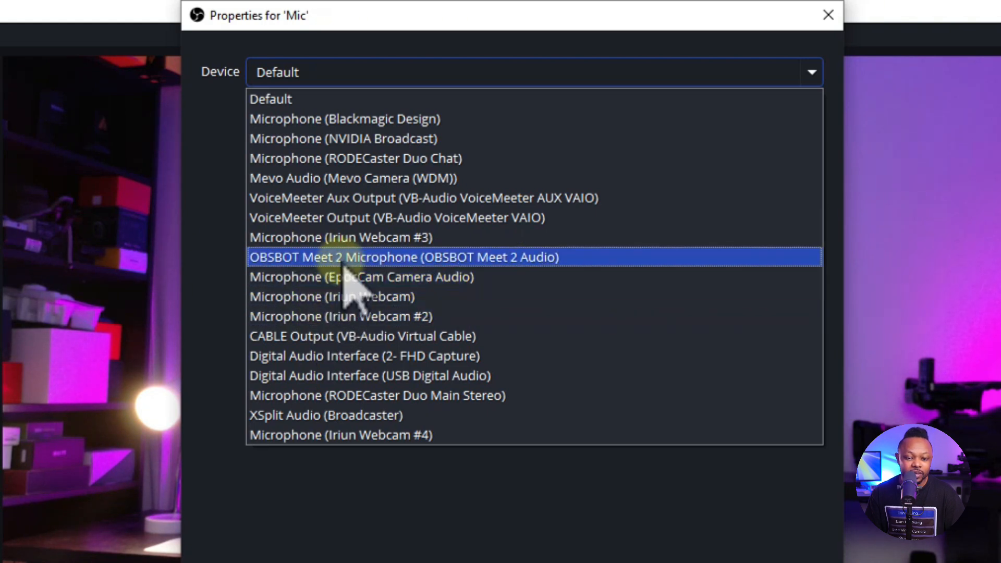
pyautogui.click(374, 401)
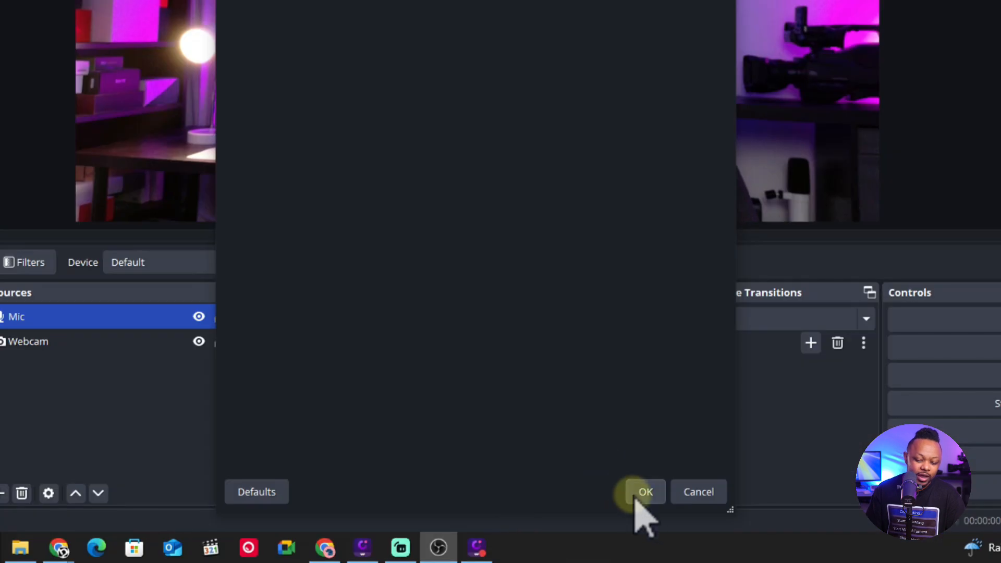
pyautogui.click(636, 495)
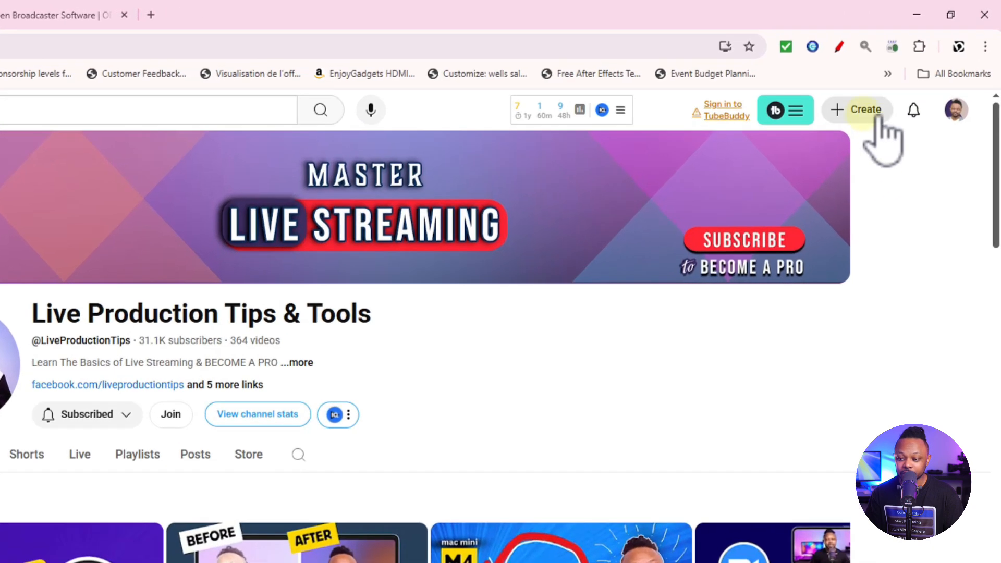
# Switch to YouTube in the browser and choose to go live from the channel page
pyautogui.click(904, 79)
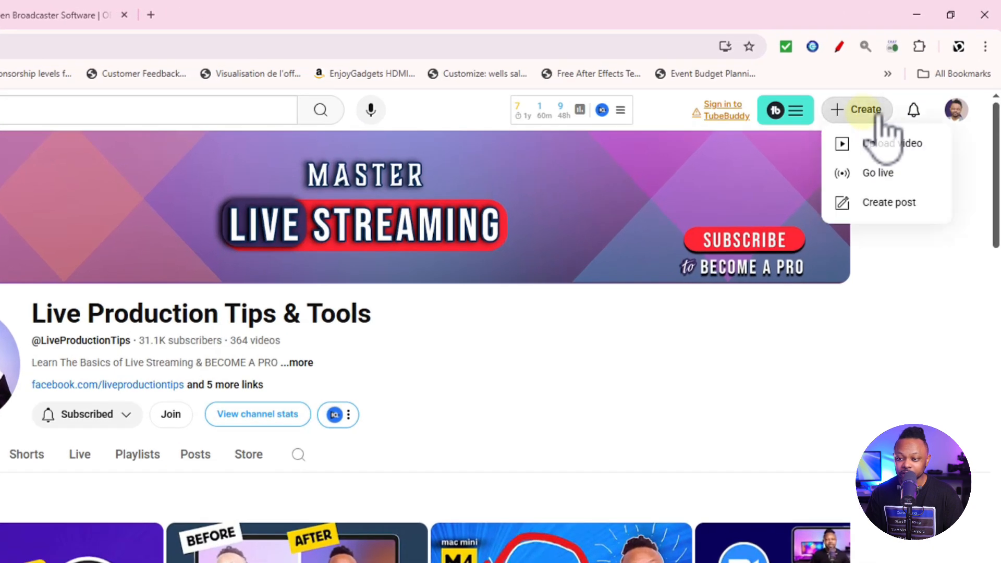
pyautogui.click(893, 185)
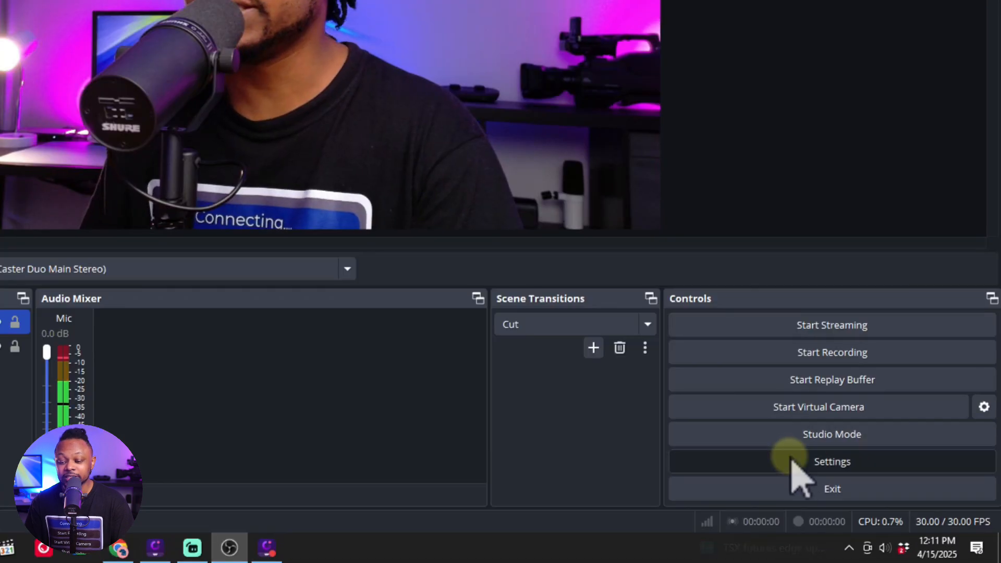
# In OBS Studio's stream settings, select YouTube - RTMPS as the service and the Primary YouTube ingest server
pyautogui.click(791, 462)
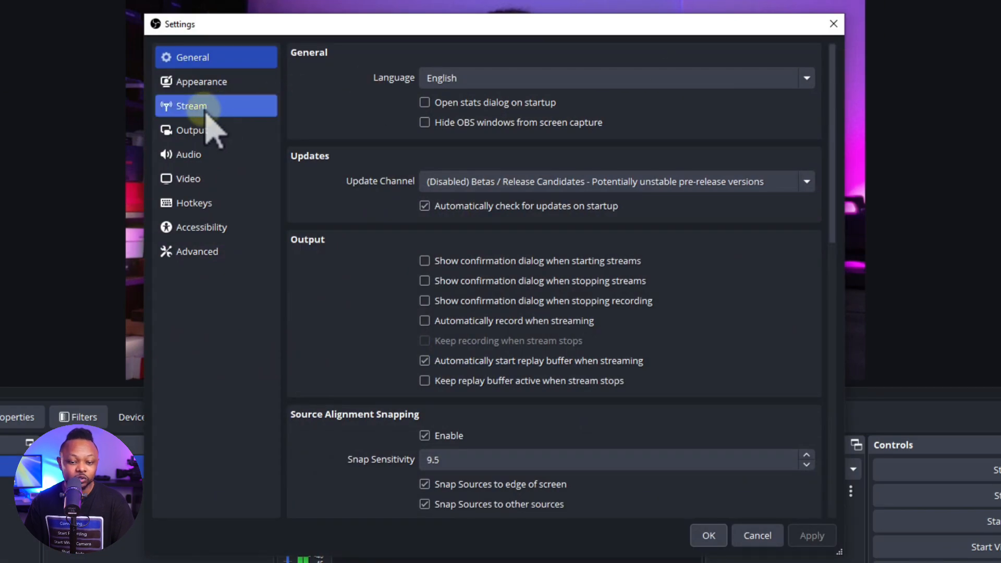
pyautogui.click(207, 111)
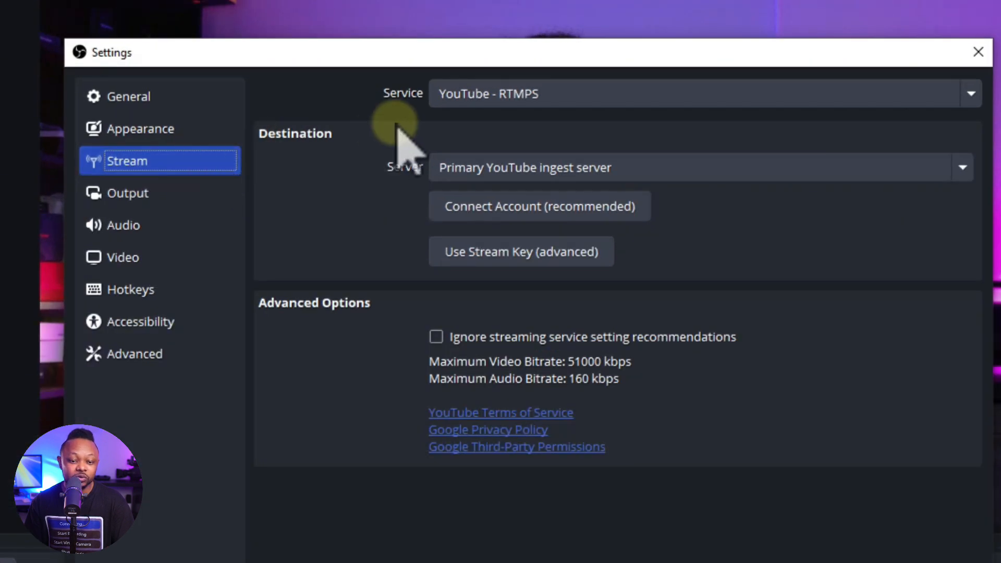
pyautogui.click(459, 96)
pyautogui.click(466, 158)
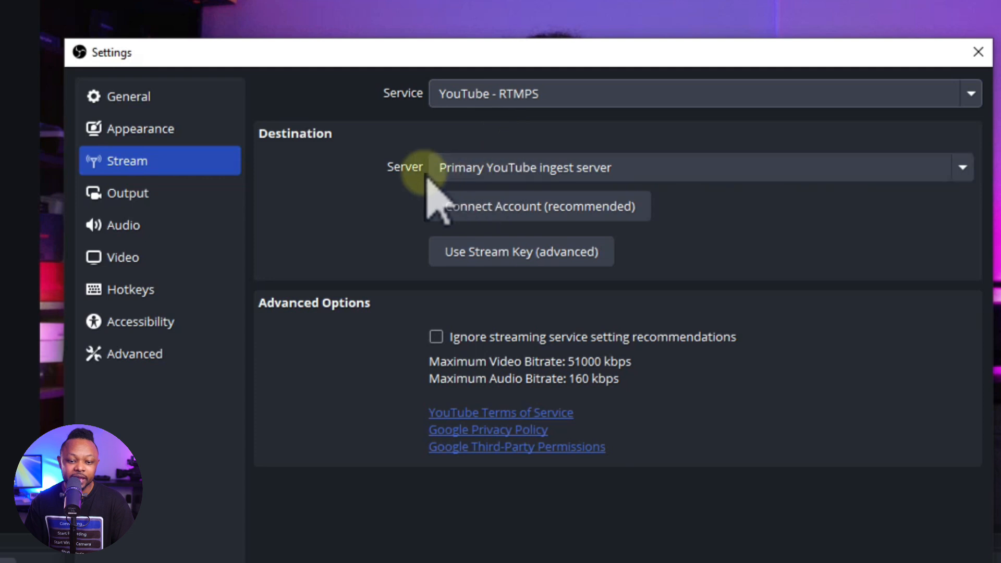
pyautogui.click(491, 168)
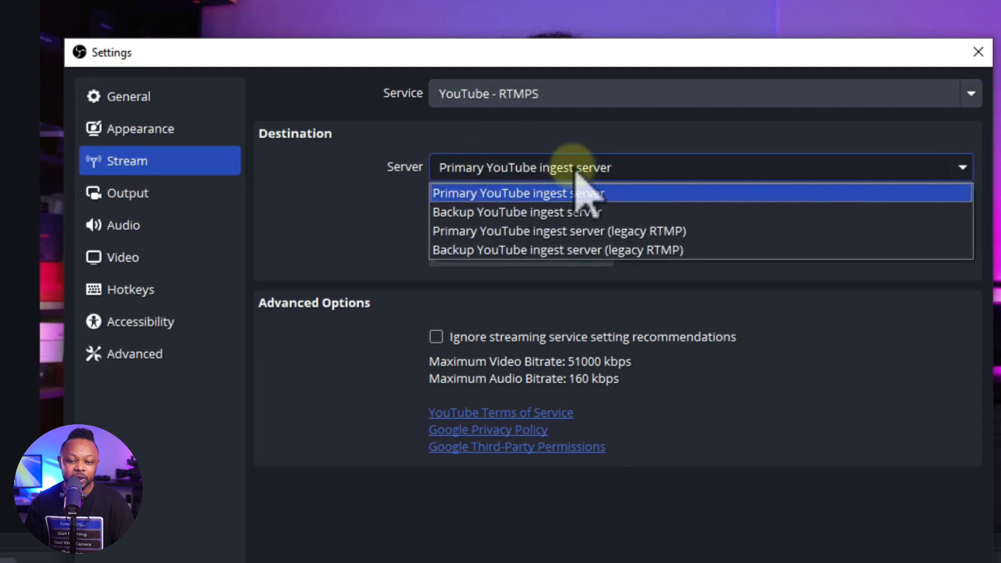
pyautogui.click(617, 185)
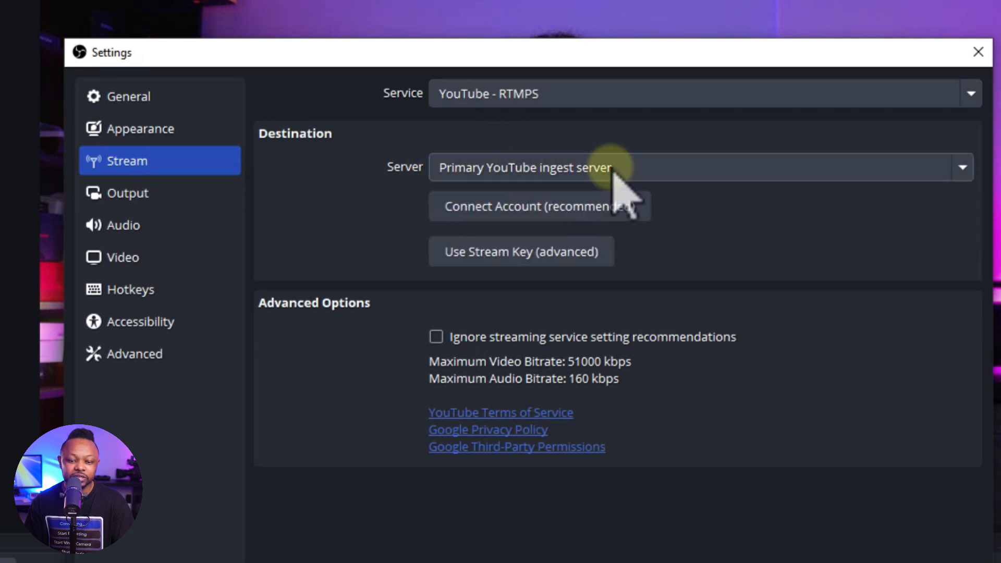
# Connect the YouTube account by choosing the channel's Google account and granting OBS Studio access
pyautogui.click(557, 213)
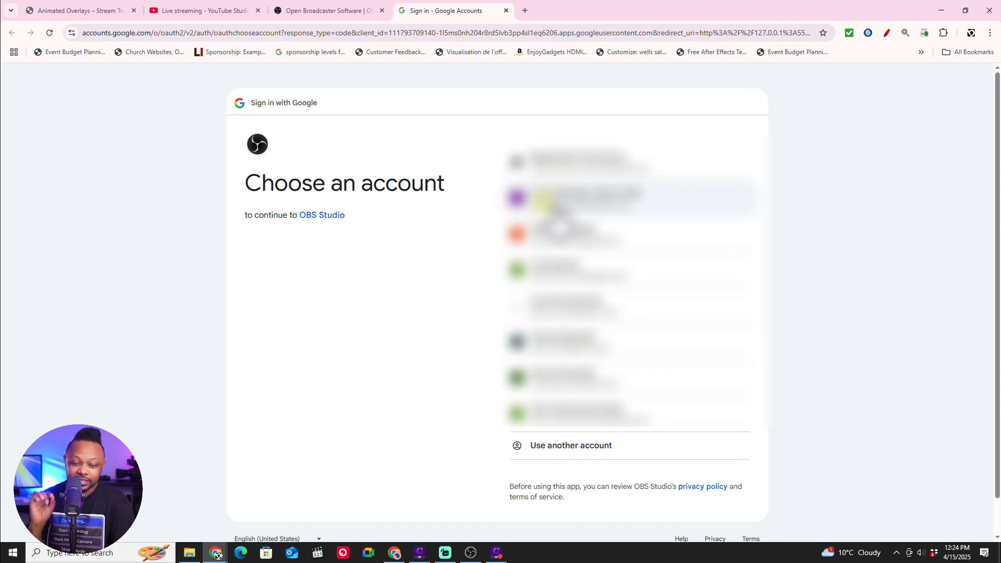
pyautogui.click(573, 198)
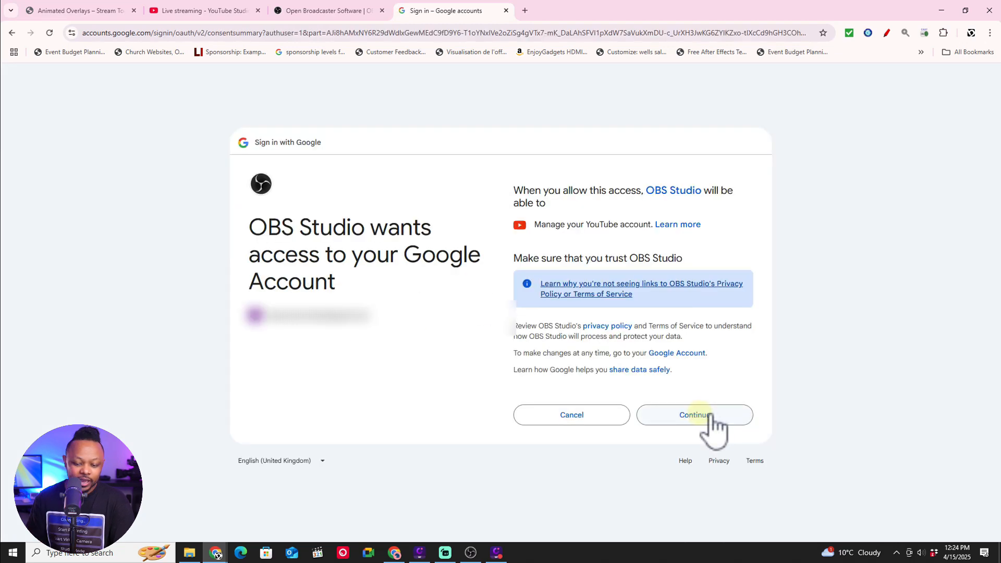
pyautogui.click(712, 417)
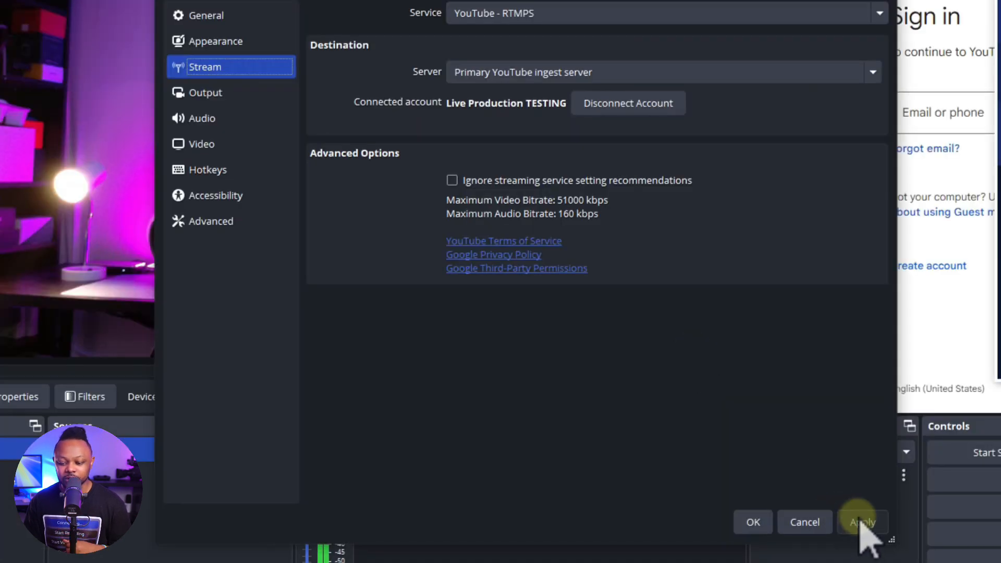
# In the output settings, use the Advanced output mode and NVIDIA NVENC H.264 as the streaming video encoder
pyautogui.click(259, 95)
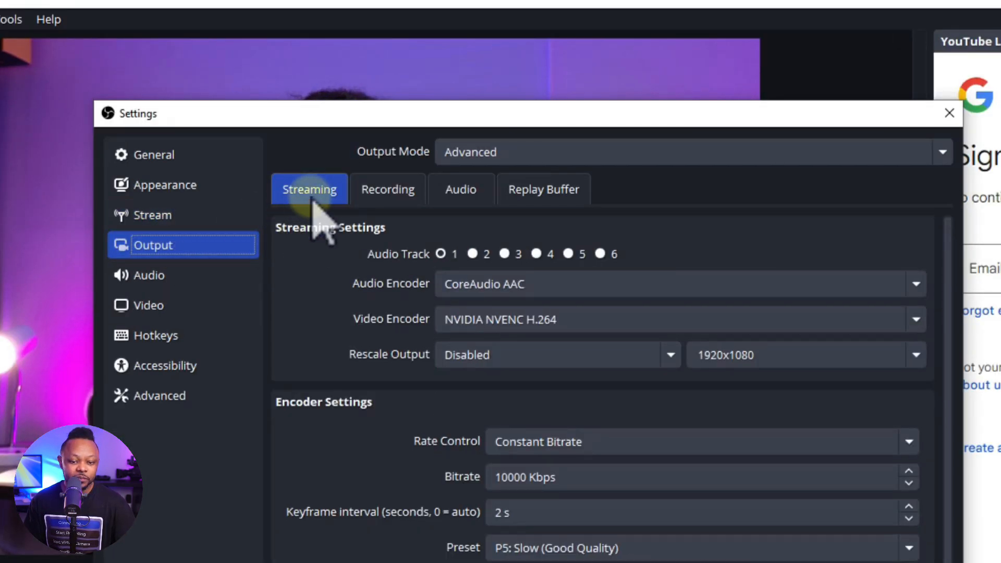
pyautogui.click(465, 153)
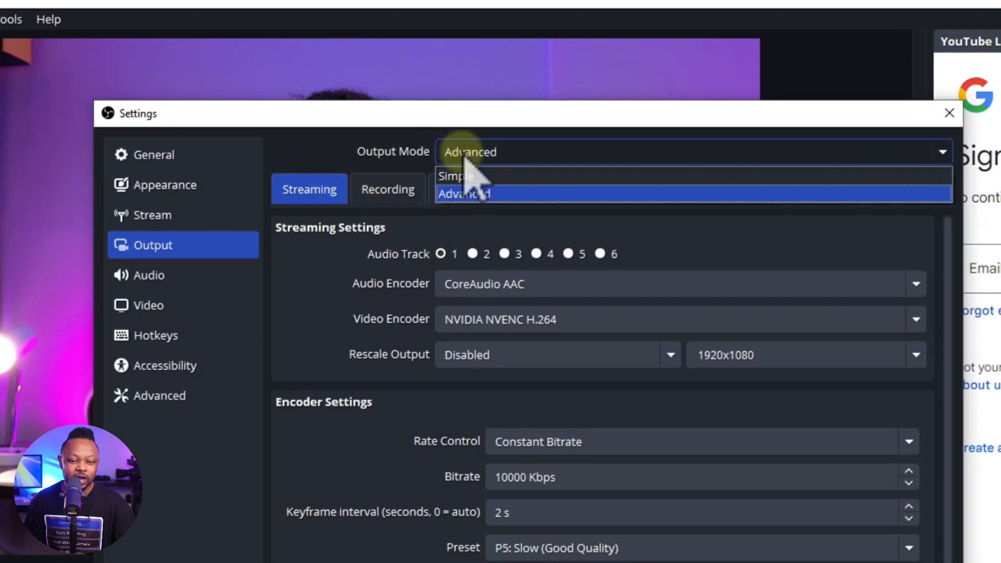
pyautogui.click(467, 195)
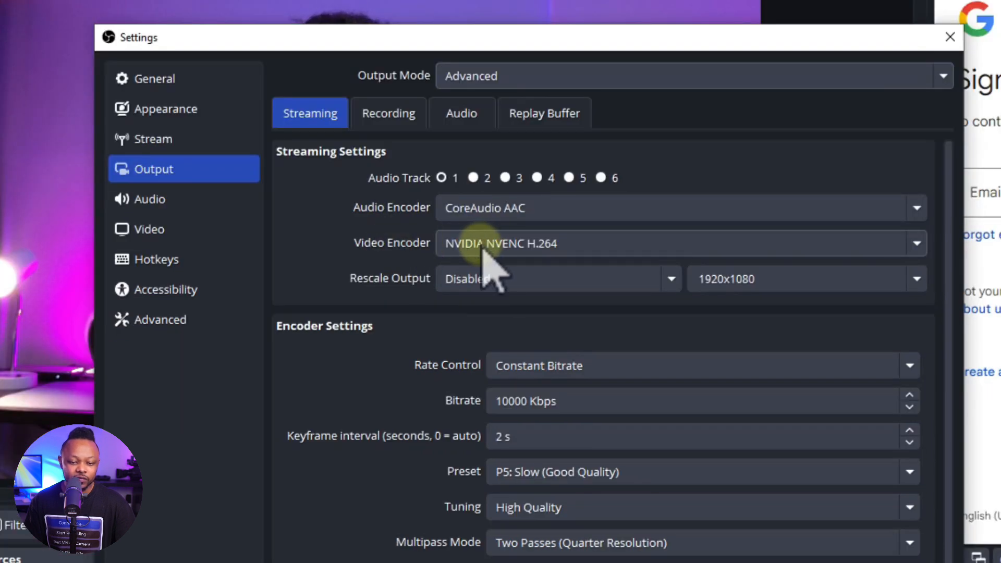
pyautogui.click(548, 245)
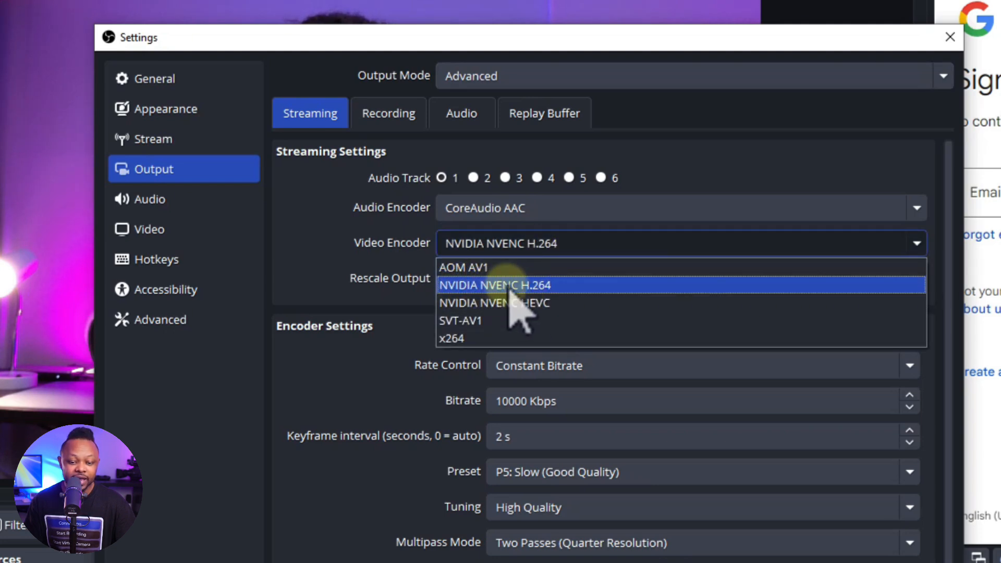
pyautogui.click(574, 285)
# Try x264 as the streaming video encoder, and return to NVIDIA NVENC H.264
pyautogui.click(492, 244)
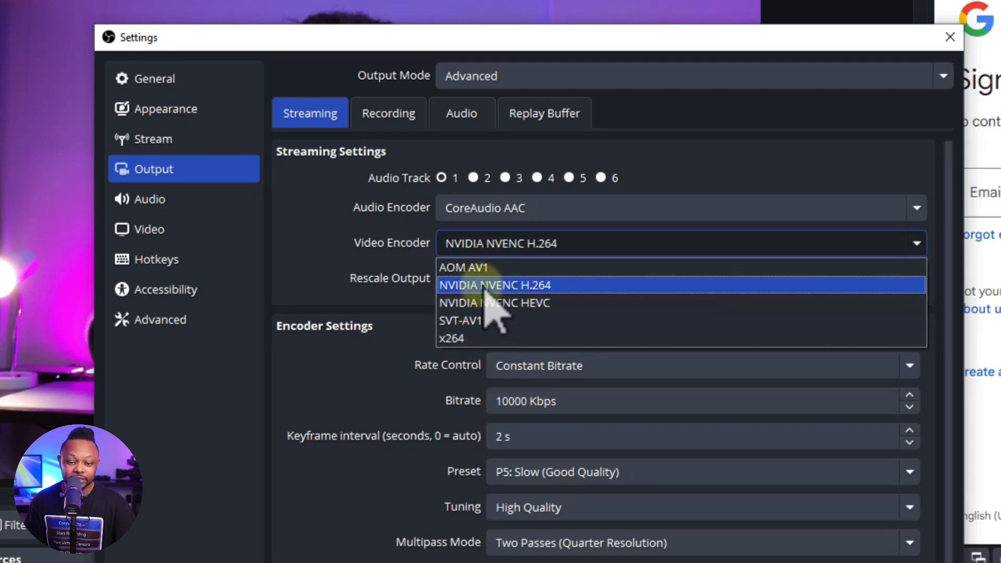
pyautogui.click(449, 338)
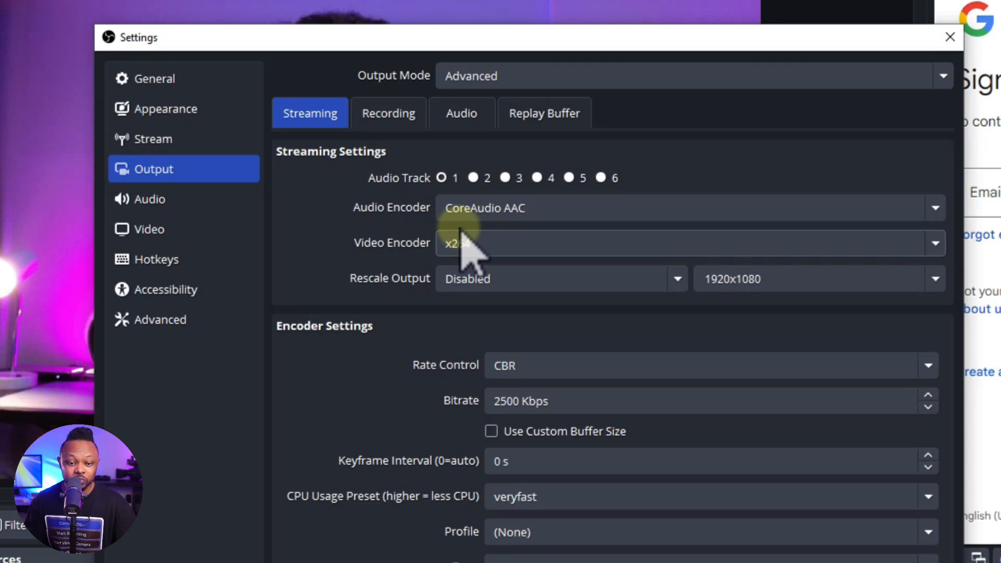
pyautogui.click(472, 250)
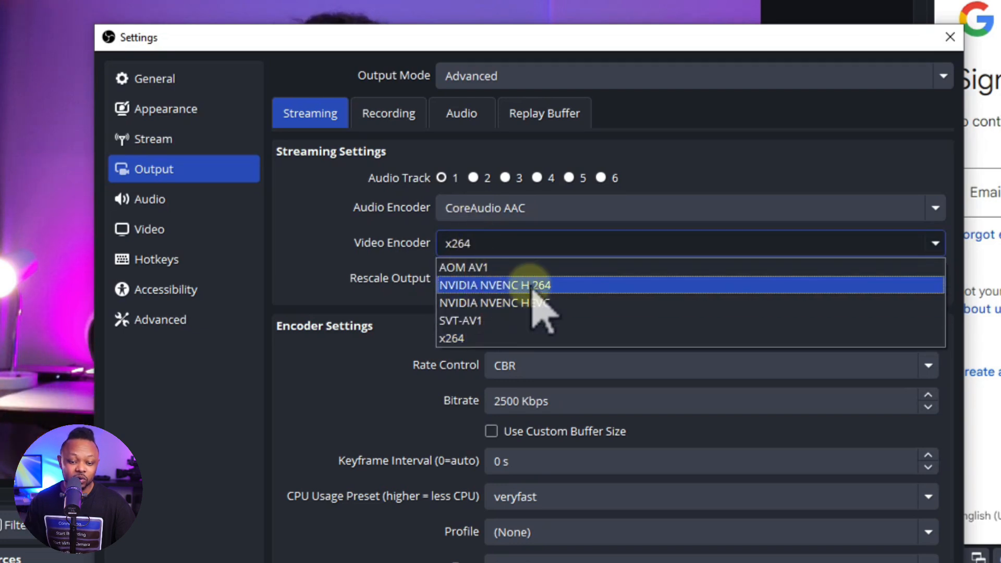
pyautogui.click(472, 284)
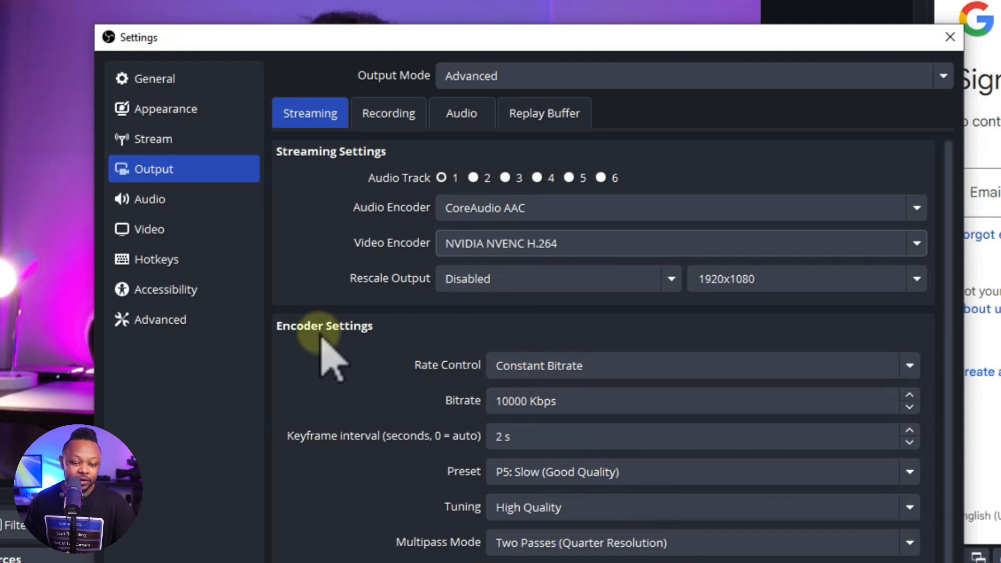
# Use Constant Bitrate as the rate control for the streaming encoder
pyautogui.click(547, 368)
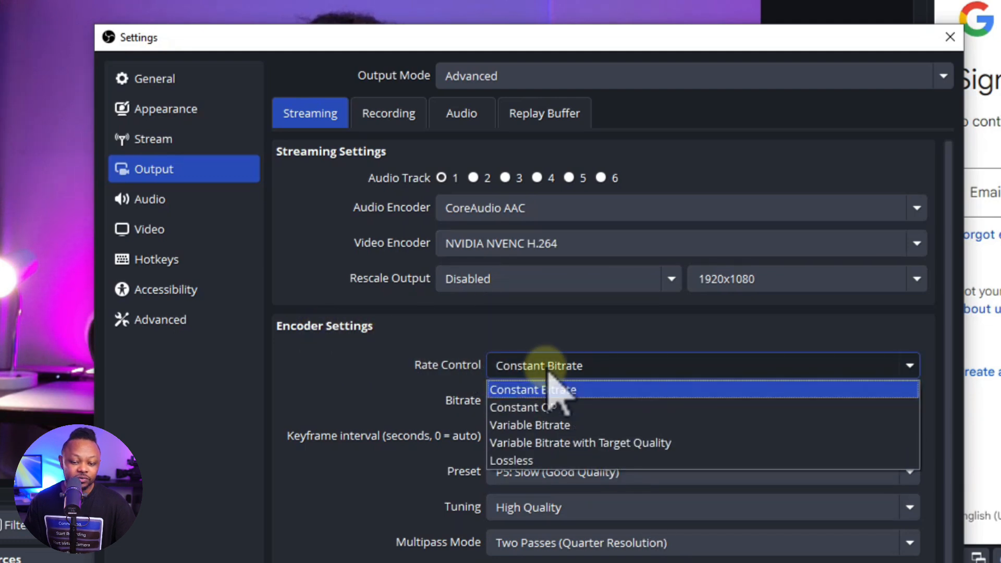
pyautogui.click(548, 384)
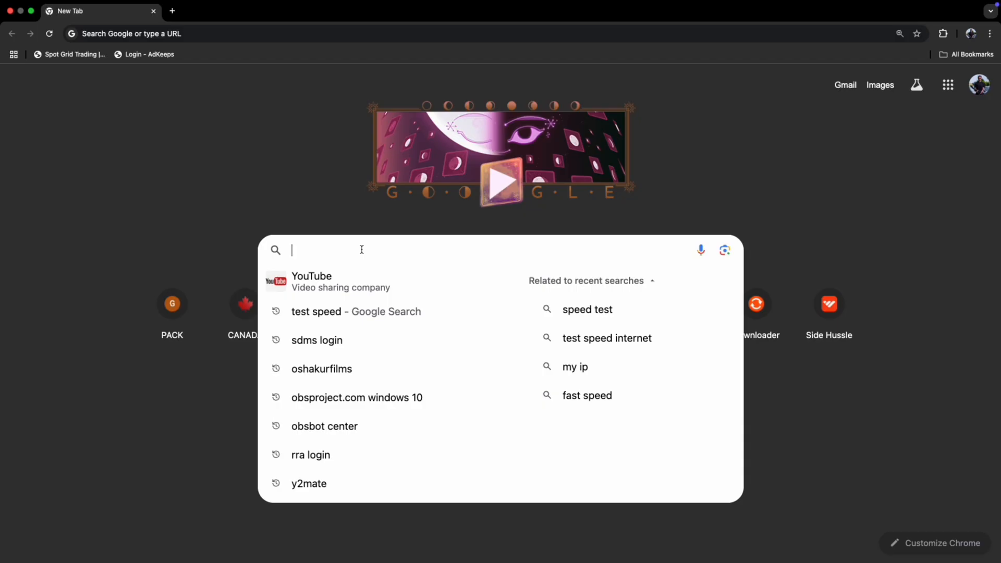
# In Chrome, search Google for "test internet speed" and open the Fast.com speed test
pyautogui.write('t')
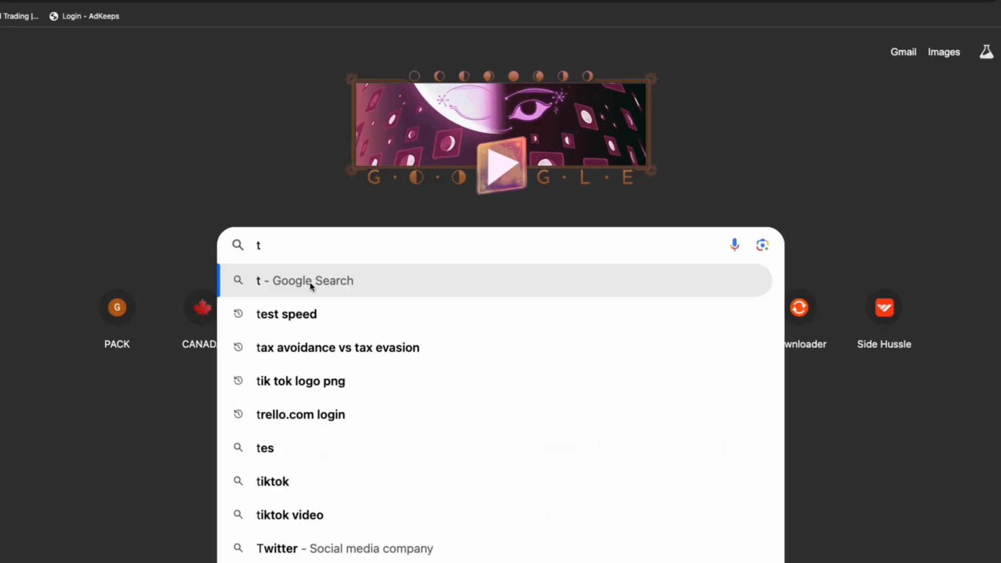
pyautogui.write('est ')
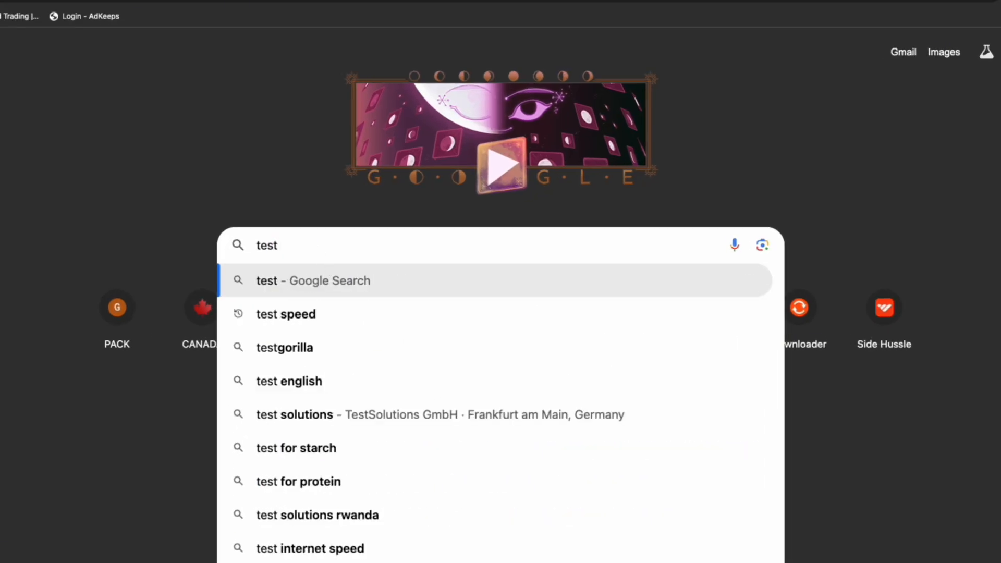
pyautogui.write('in')
pyautogui.press('Return')
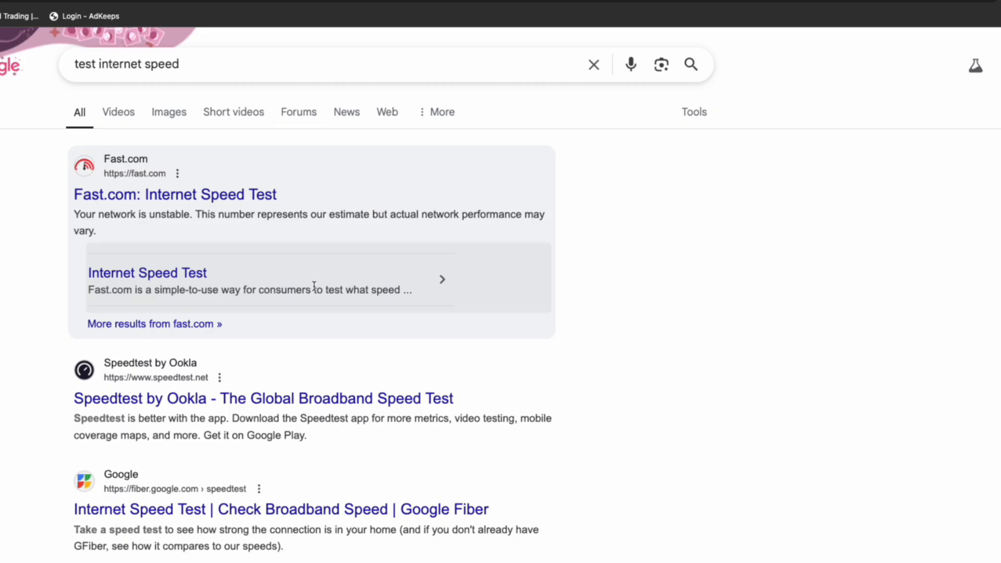
pyautogui.click(176, 203)
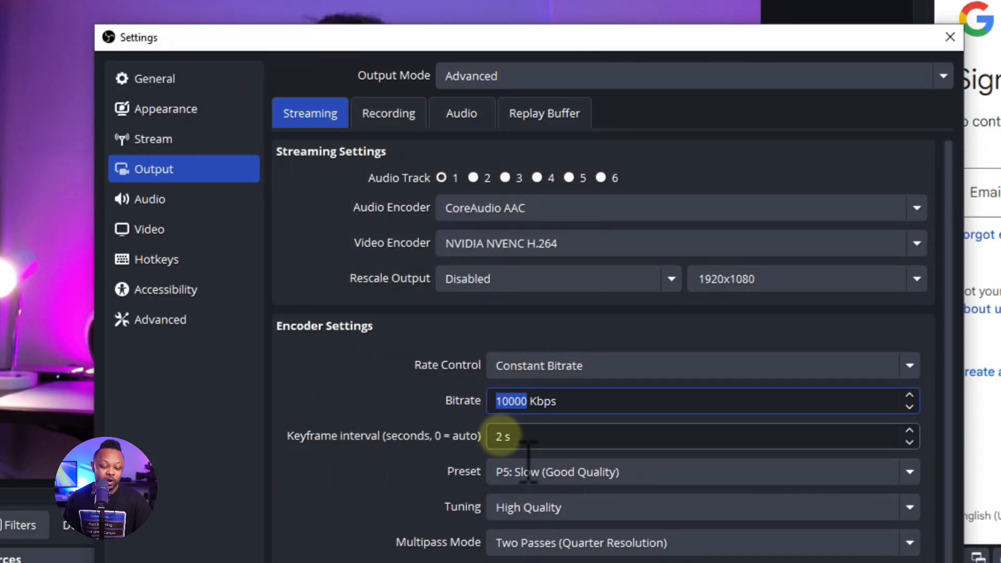
# In OBS Studio's encoder settings, use a 2 s keyframe interval and the P5: Slow (Good Quality) preset
pyautogui.click(501, 436)
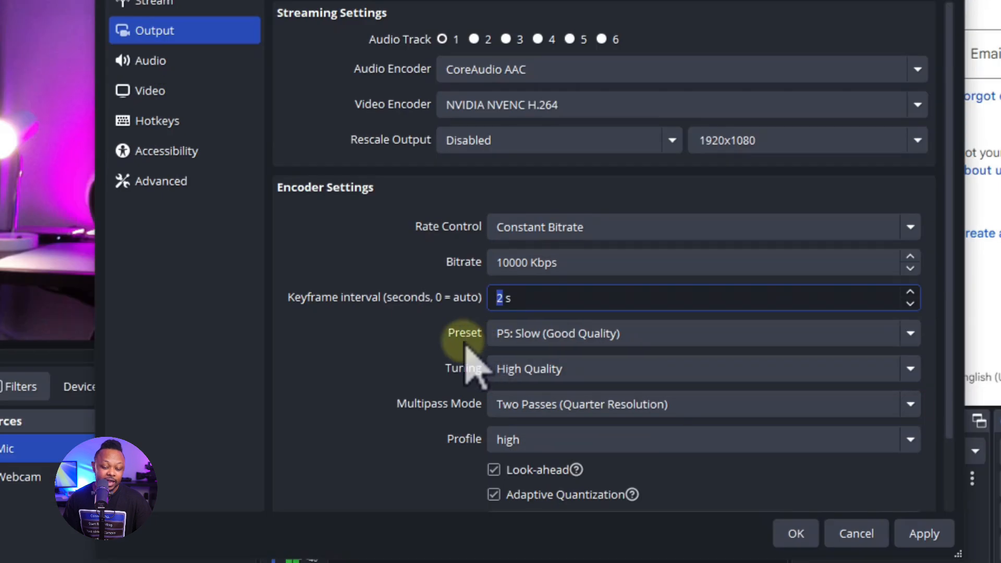
pyautogui.click(541, 475)
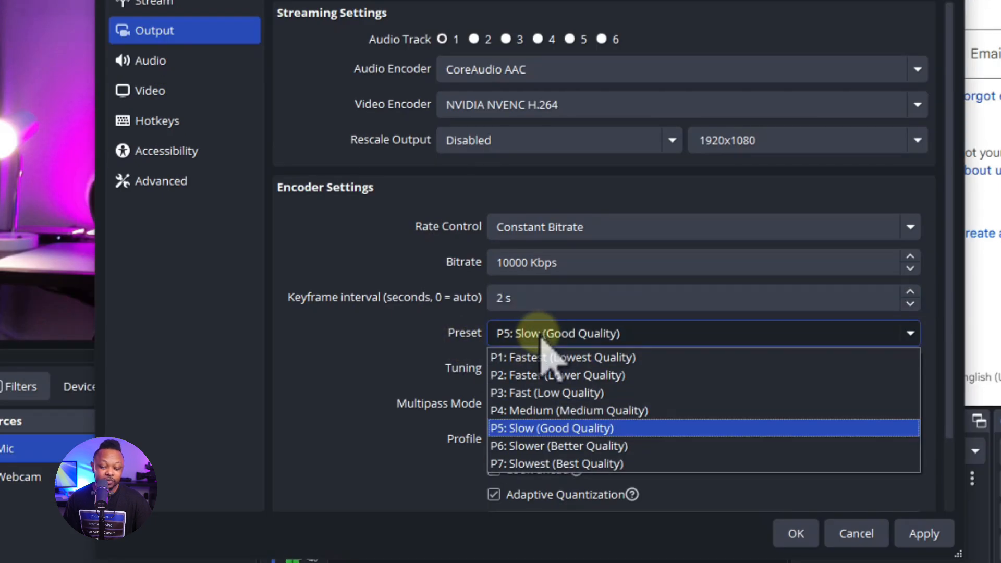
pyautogui.click(543, 427)
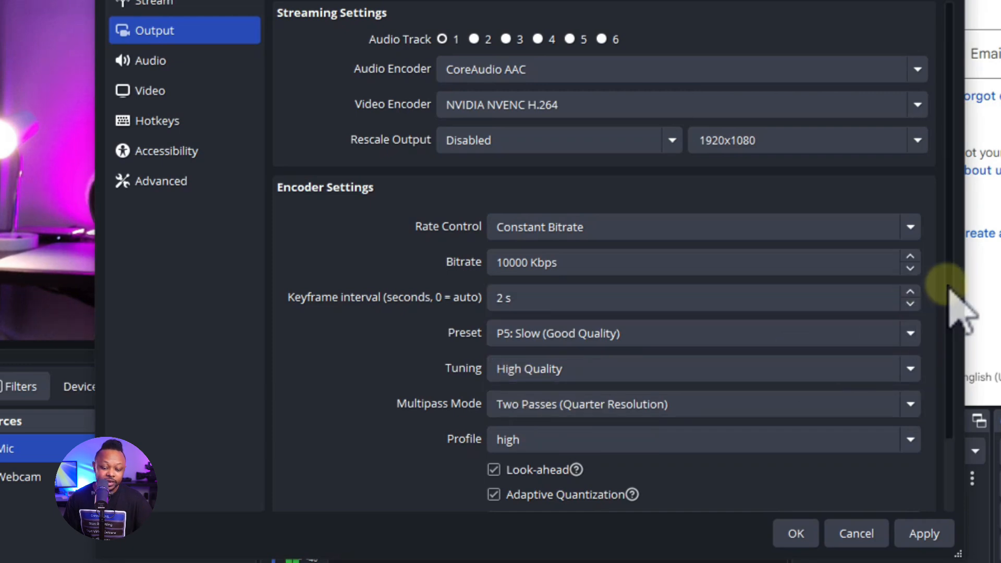
pyautogui.scroll(-3, 956, 307)
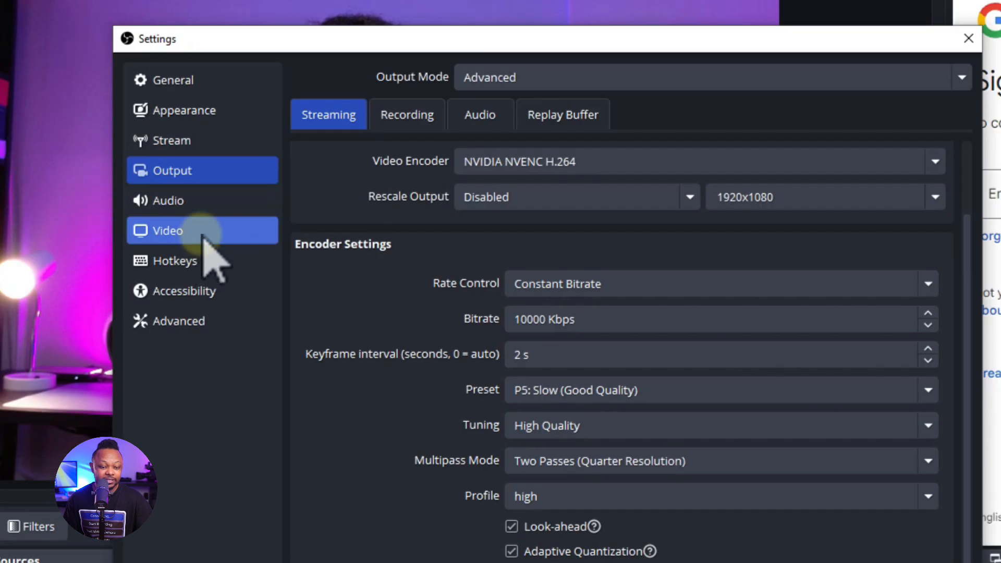
# In the video settings, use a 1920x1080 base resolution and 30 FPS, apply the settings and close them
pyautogui.click(197, 242)
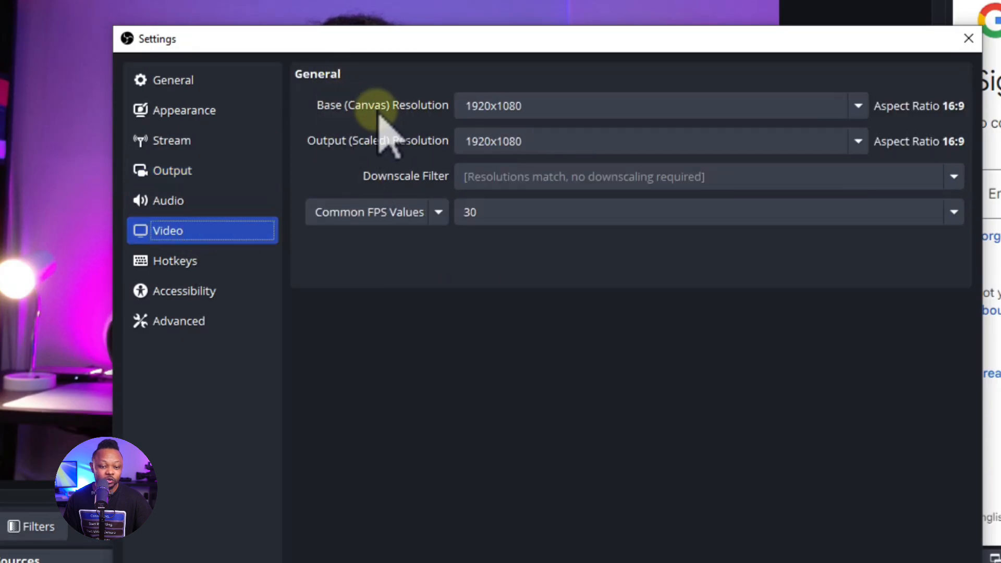
pyautogui.click(463, 111)
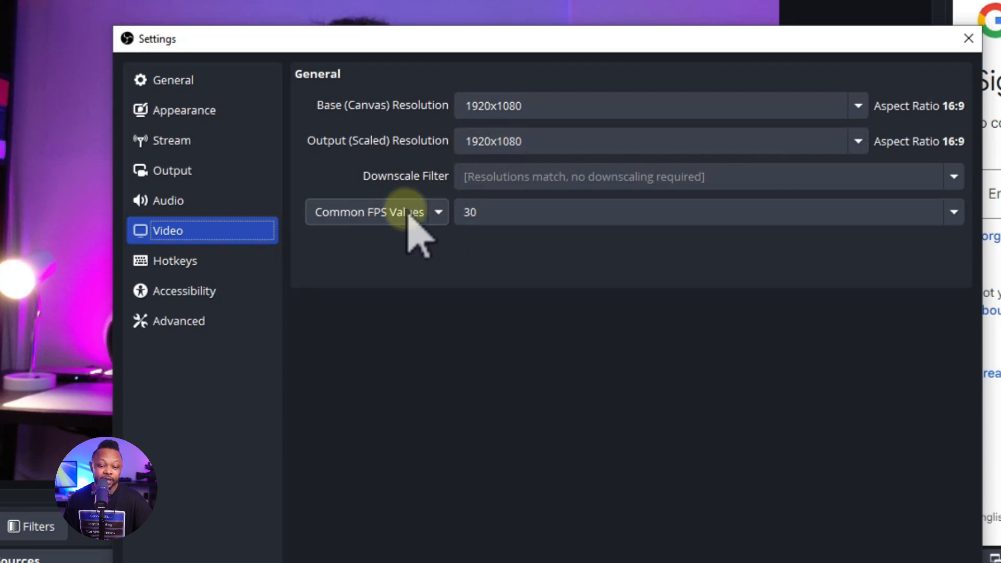
pyautogui.click(493, 214)
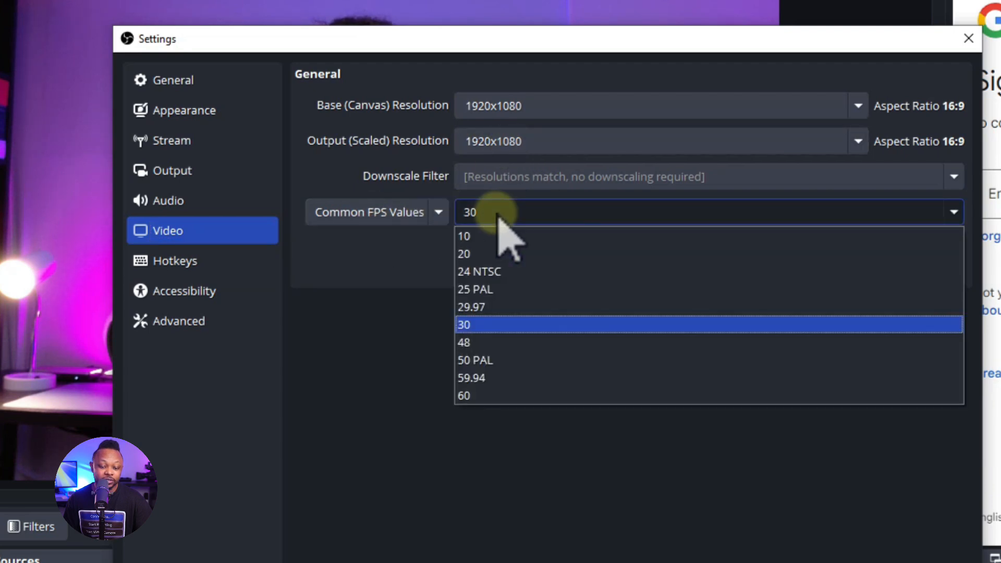
pyautogui.click(466, 325)
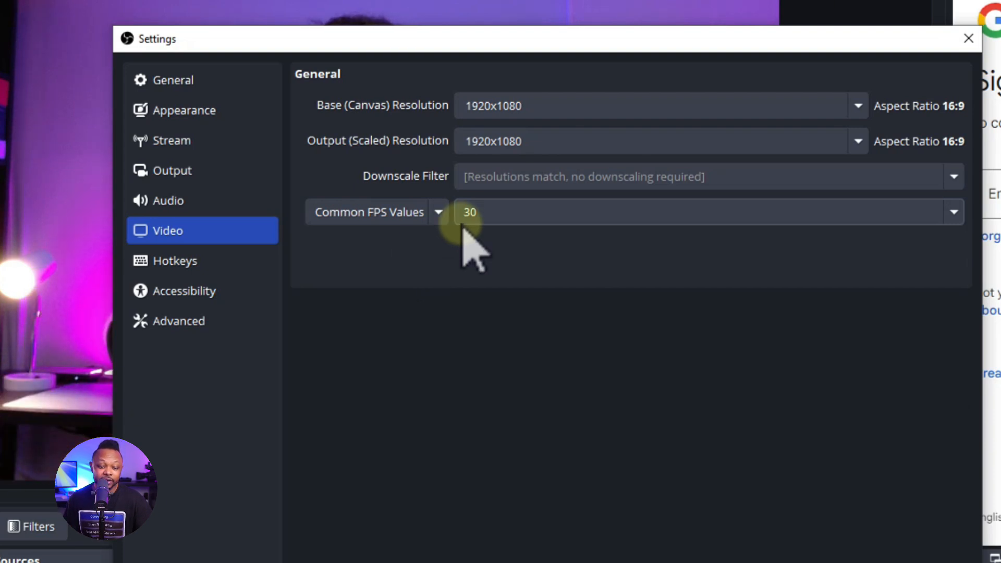
pyautogui.click(493, 212)
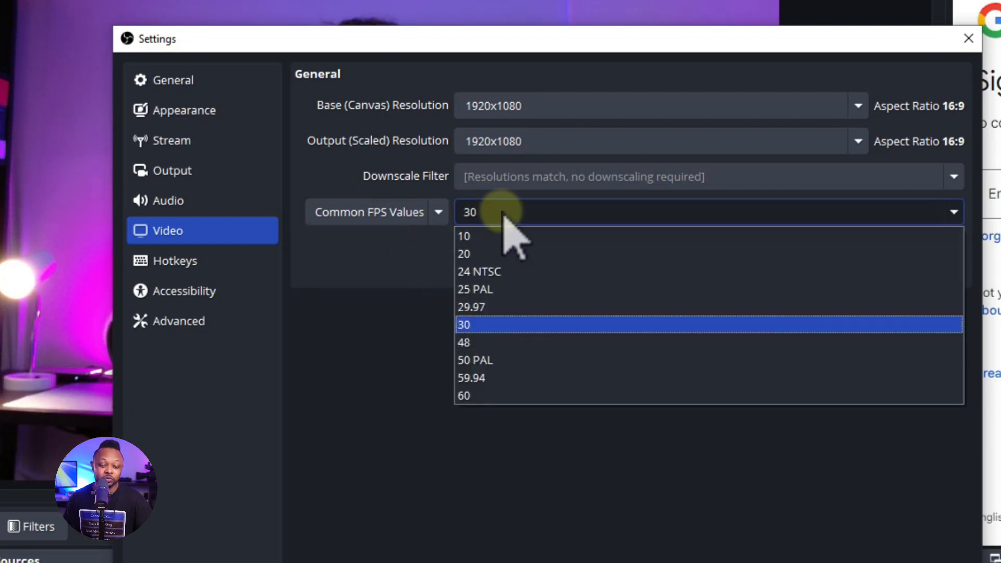
pyautogui.click(504, 215)
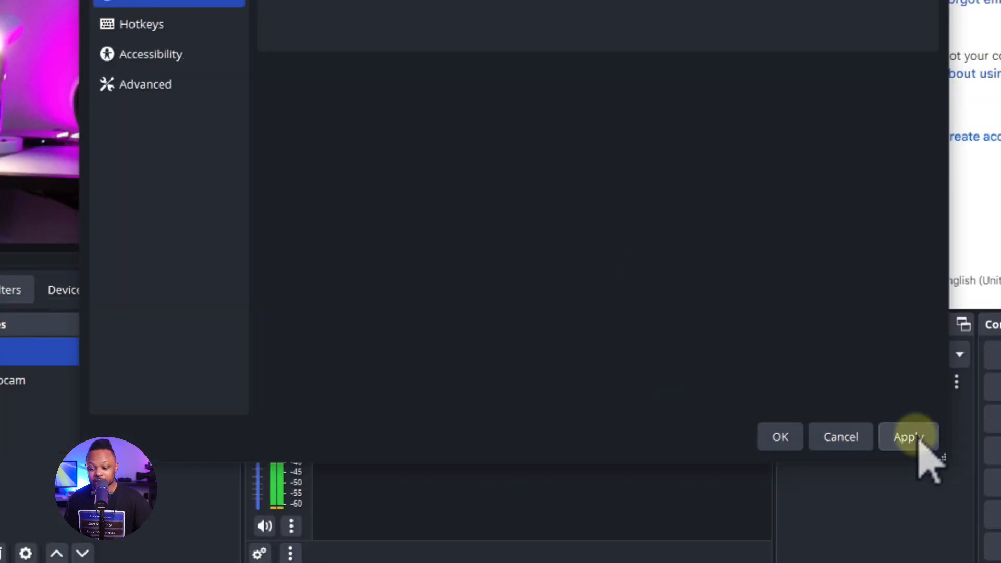
pyautogui.click(918, 438)
pyautogui.click(780, 437)
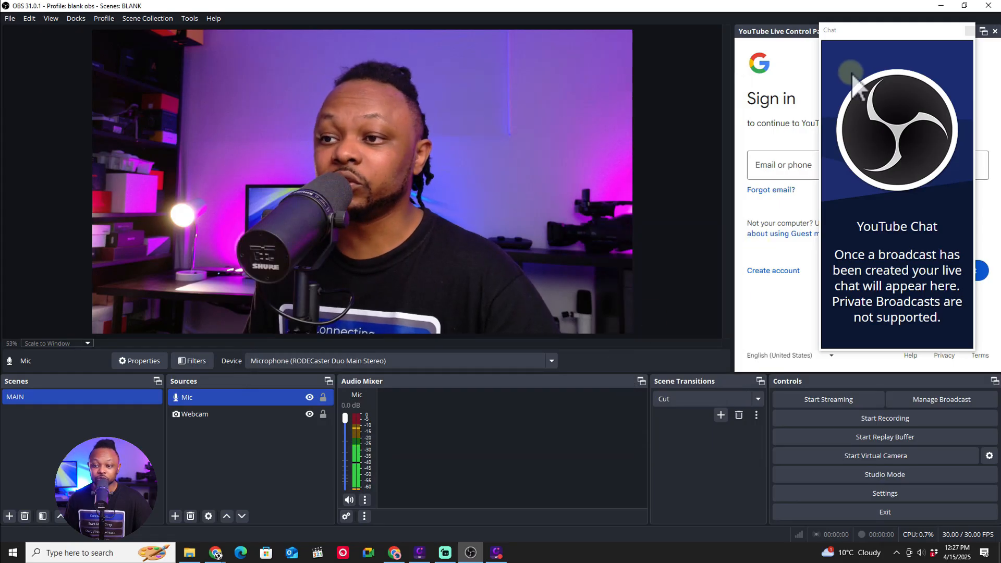
# Dock the floating Chat window above the YouTube Live Control Panel, and close the YouTube Live Control Panel
pyautogui.moveTo(900, 30); pyautogui.dragTo(844, 42)
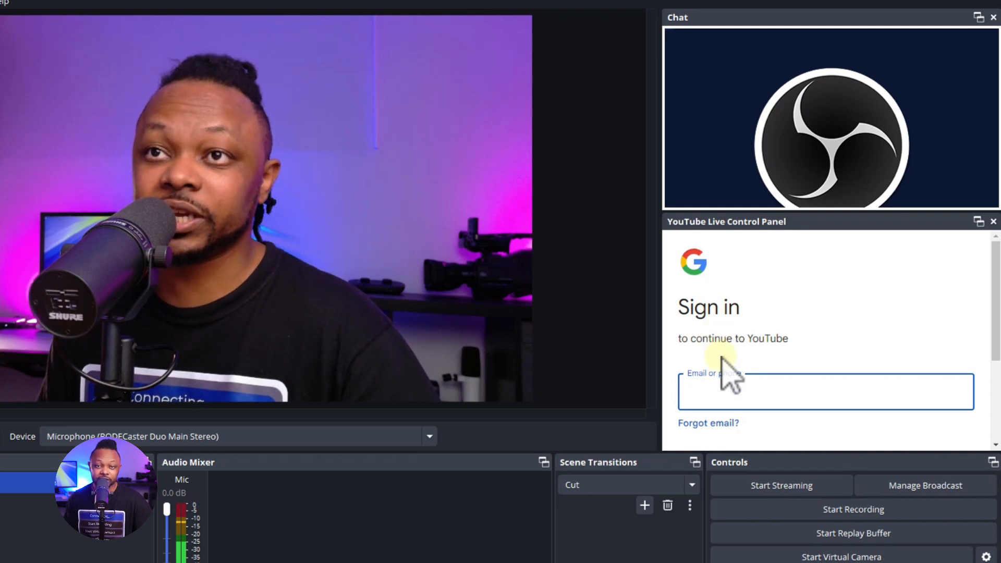
pyautogui.scroll(-4, 816, 386)
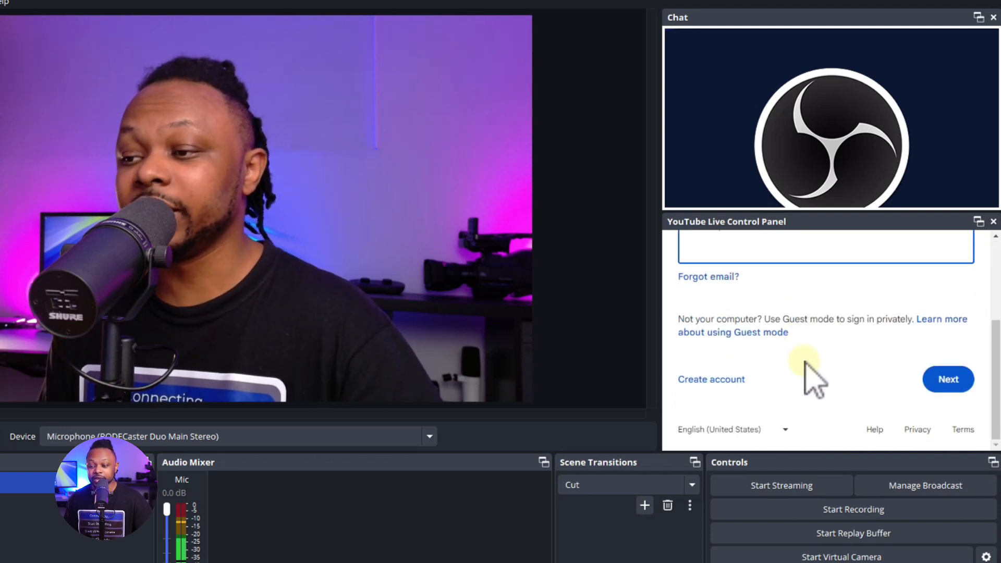
pyautogui.scroll(2, 970, 263)
pyautogui.click(994, 221)
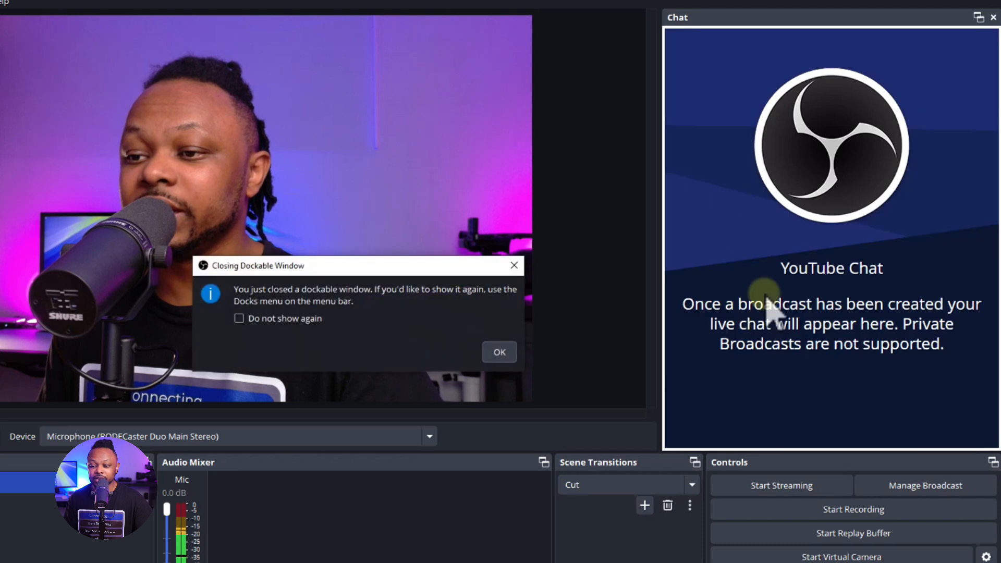
pyautogui.click(509, 354)
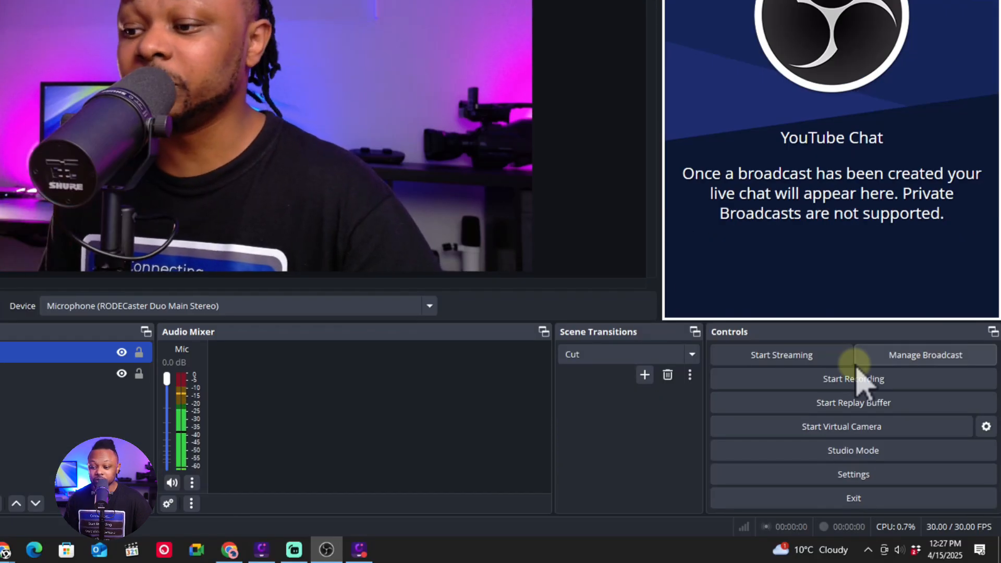
# Start a new YouTube broadcast setup with "TEst" as both the title and the description
pyautogui.click(893, 359)
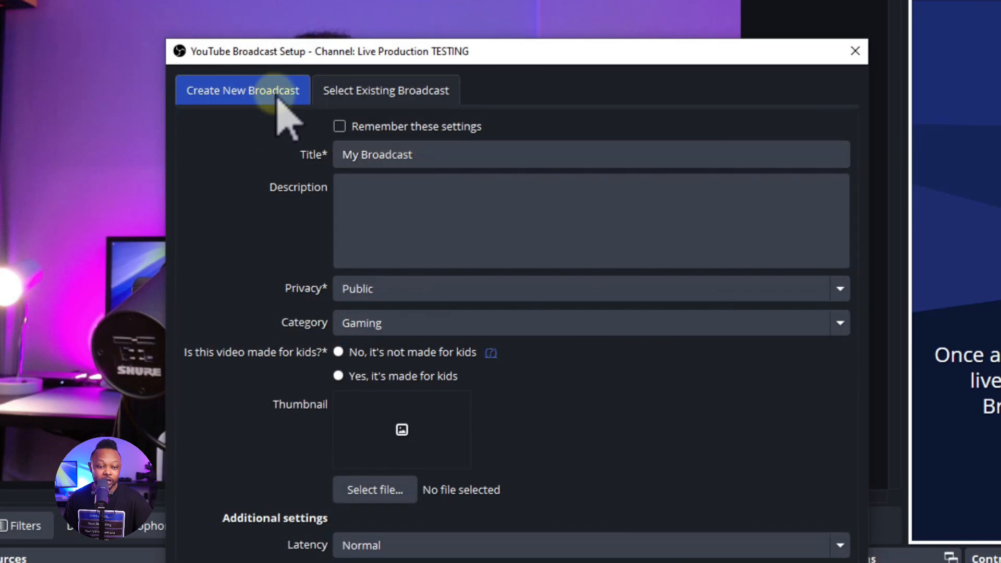
pyautogui.moveTo(428, 157); pyautogui.dragTo(341, 157)
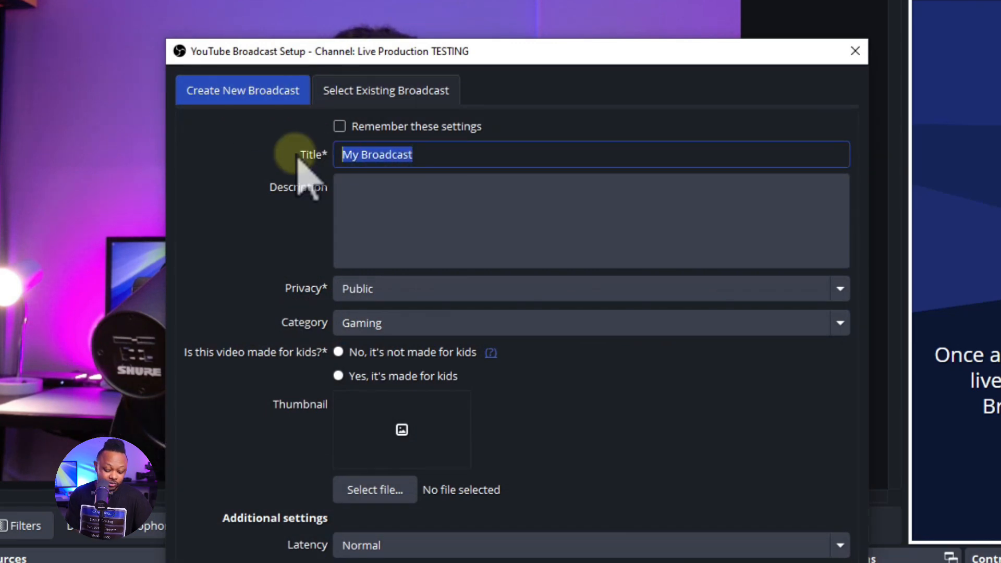
pyautogui.click(383, 206)
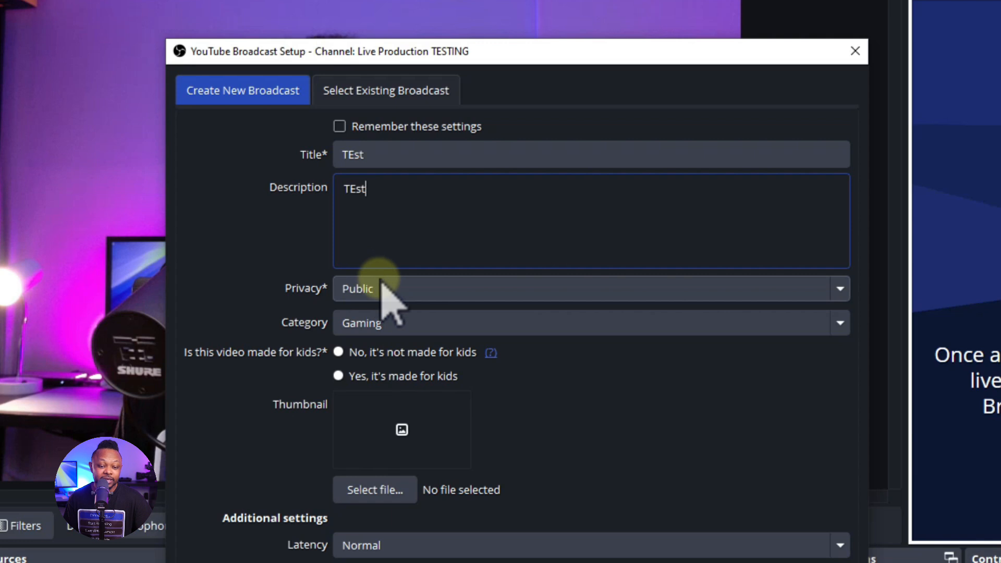
# Set the broadcast's privacy to Public and category to Entertainment, and mark it as not made for kids
pyautogui.click(400, 290)
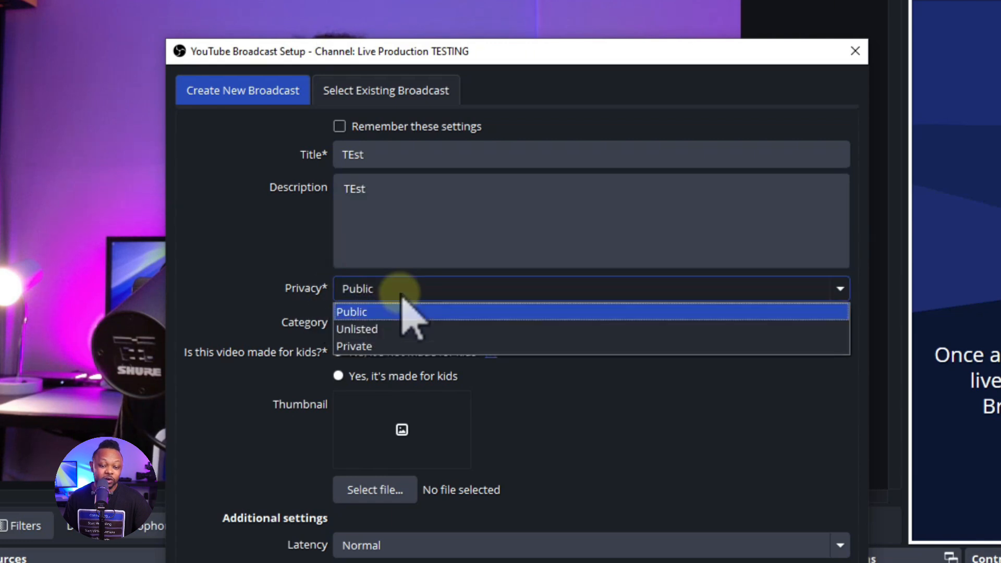
pyautogui.click(364, 309)
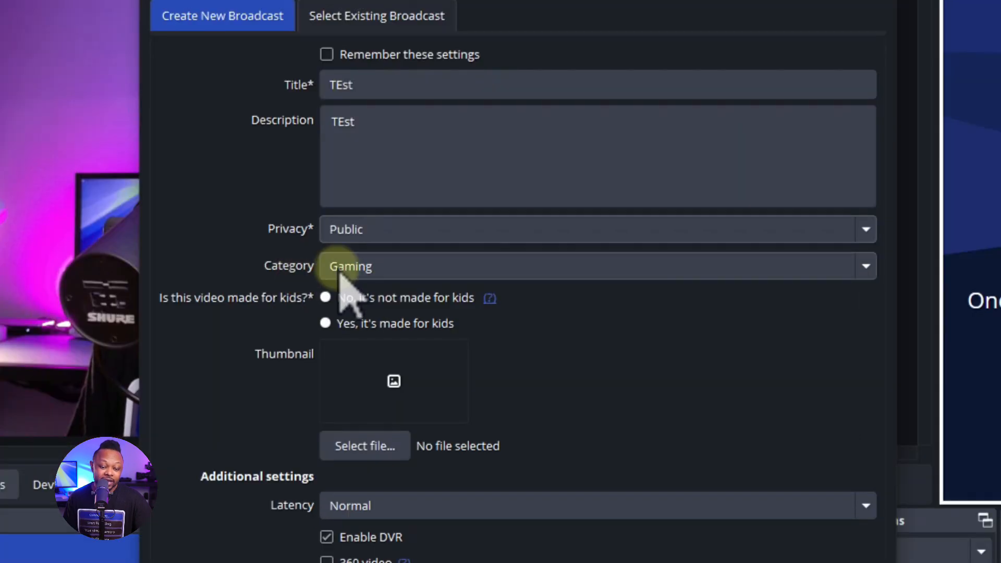
pyautogui.click(400, 323)
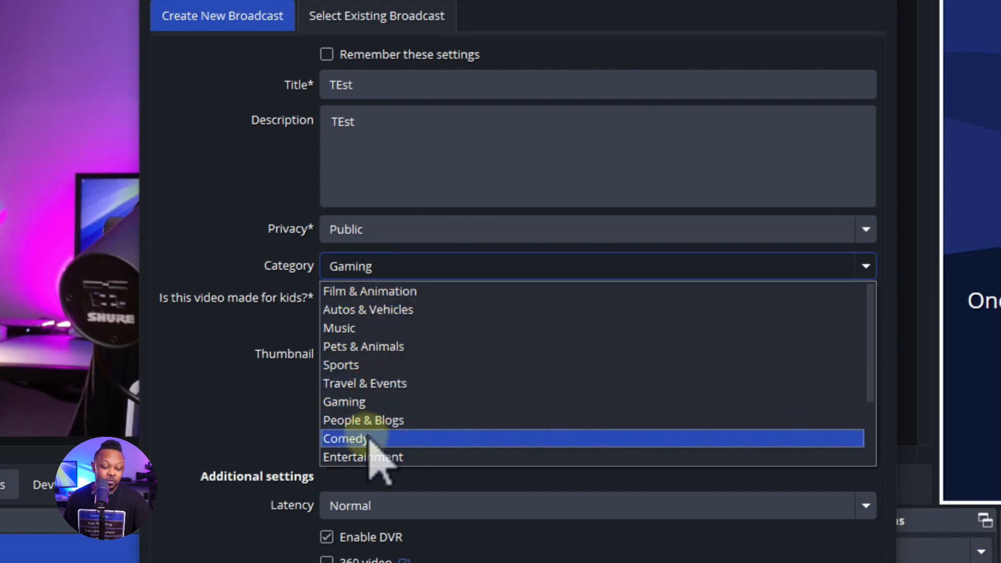
pyautogui.click(368, 459)
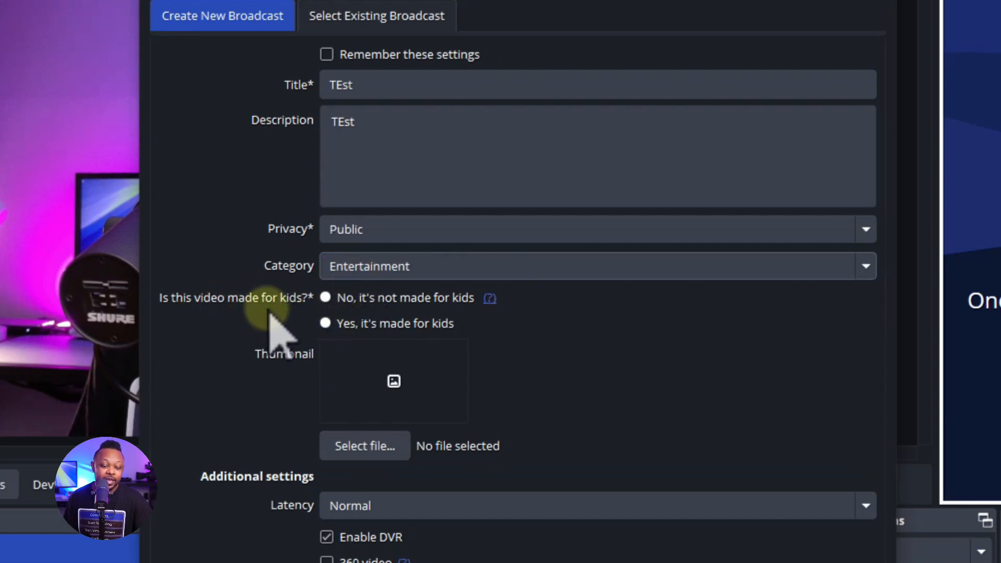
pyautogui.click(326, 298)
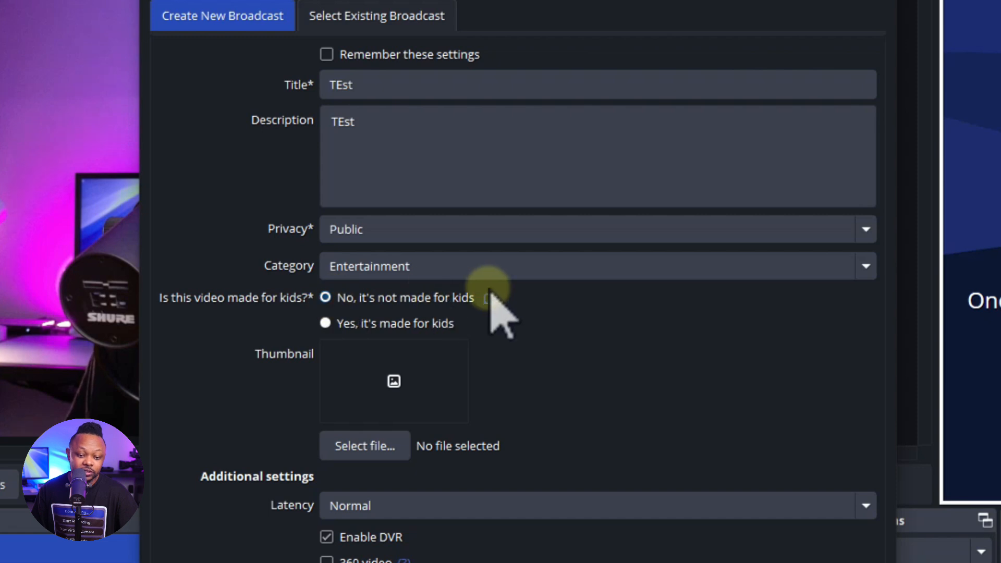
# Add Facebook Deleting.jpg from the Downloads folder as the broadcast's thumbnail
pyautogui.click(395, 382)
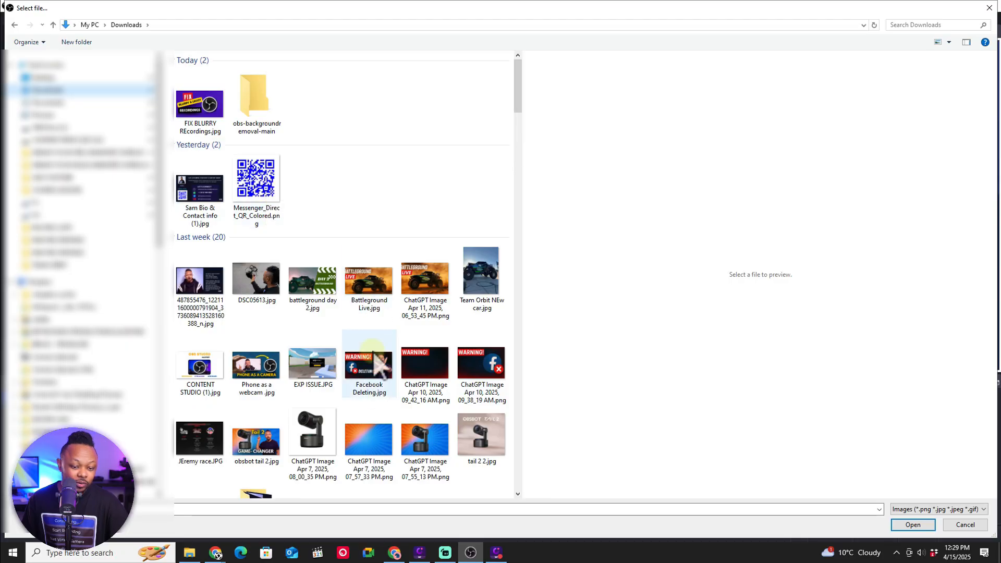
pyautogui.click(385, 395)
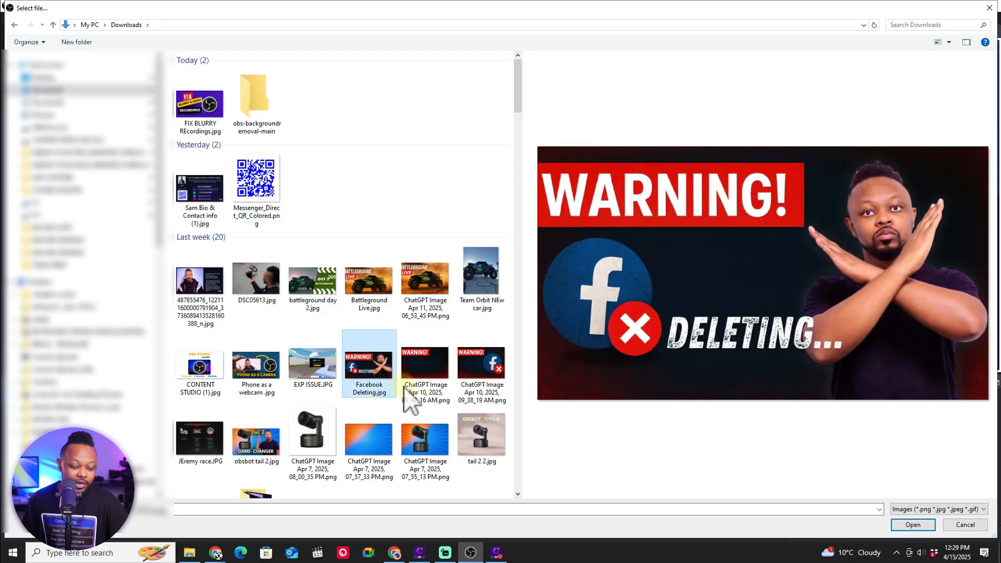
pyautogui.click(921, 527)
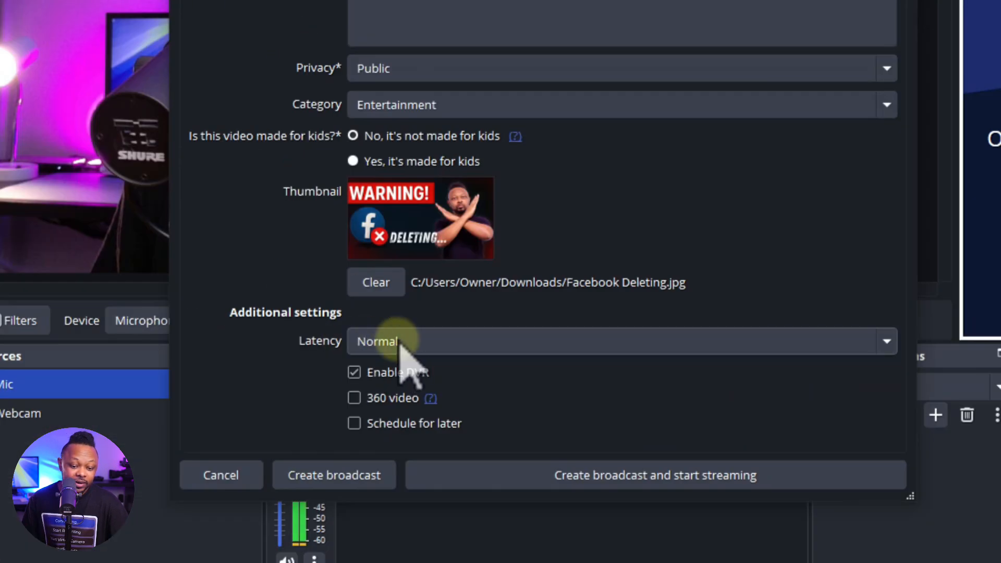
# Use Normal latency for the broadcast, create it and start streaming
pyautogui.click(373, 501)
pyautogui.click(417, 365)
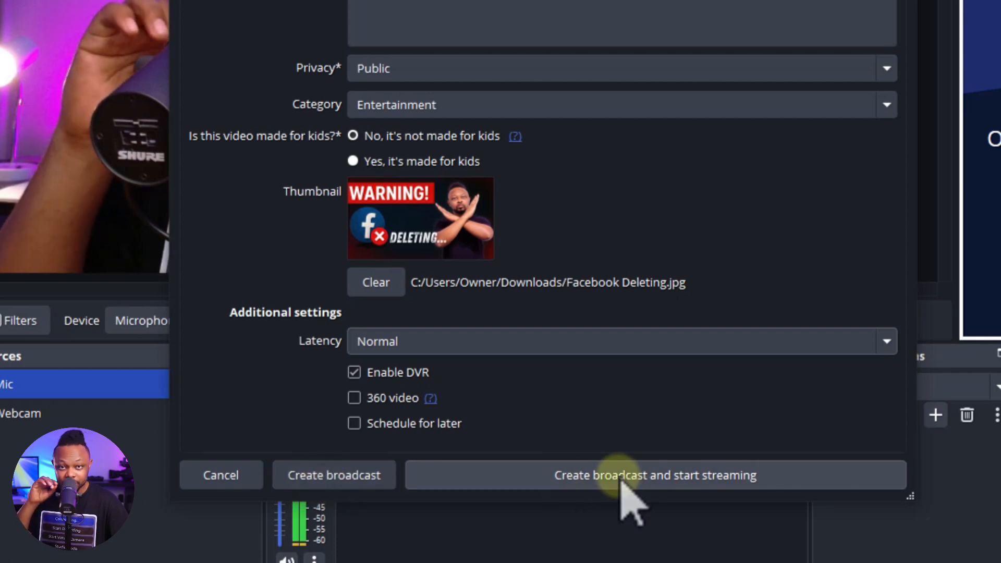
pyautogui.click(593, 477)
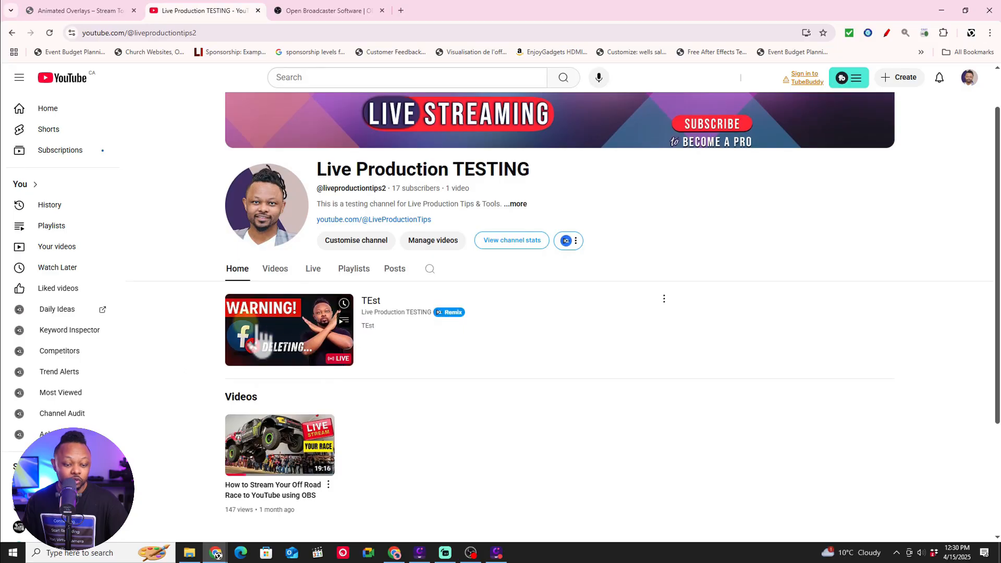
# In Chrome, open the "TEst" live stream from the Live Production TESTING YouTube channel and mute its playback
pyautogui.scroll(-1, 256, 331)
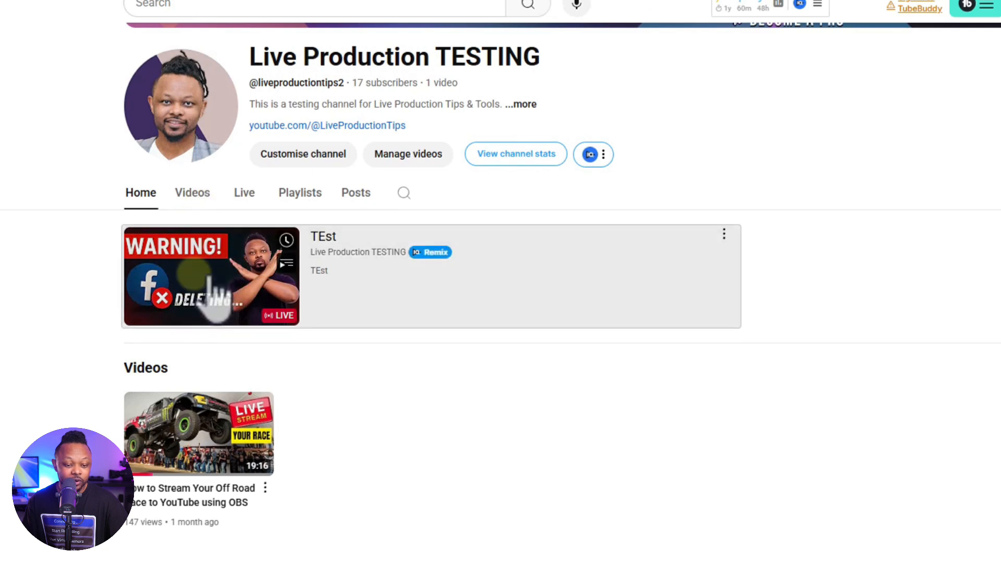
pyautogui.click(195, 274)
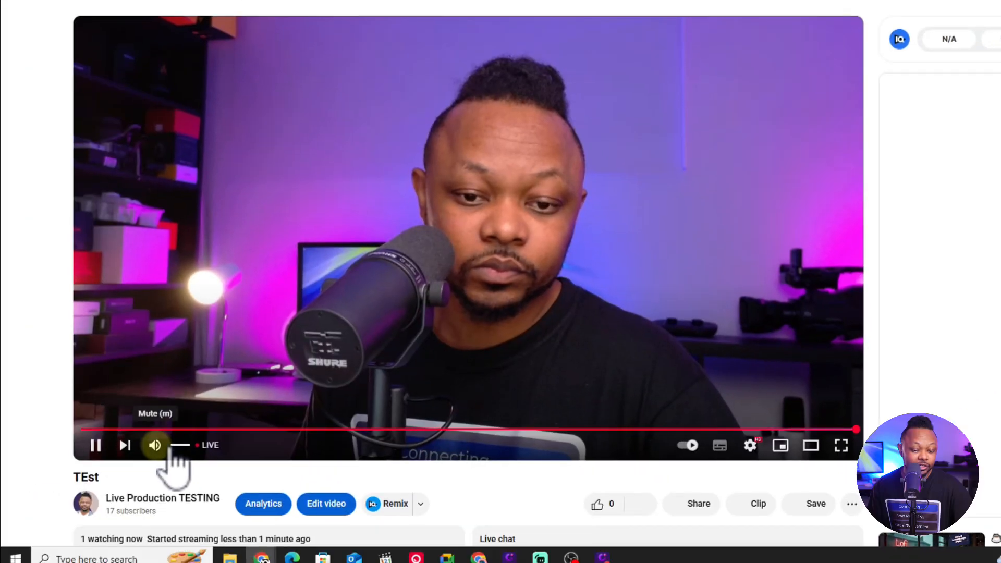
pyautogui.click(155, 445)
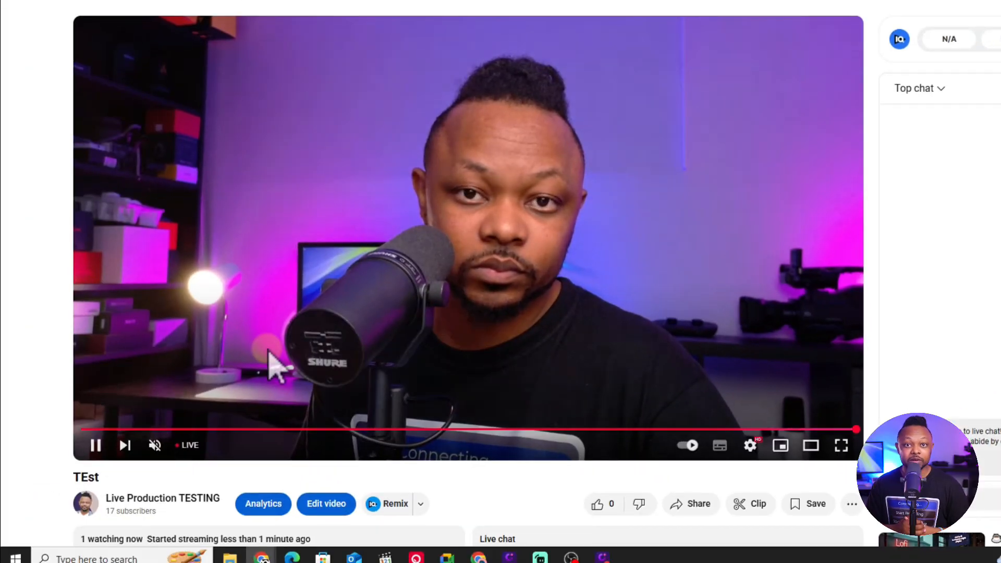